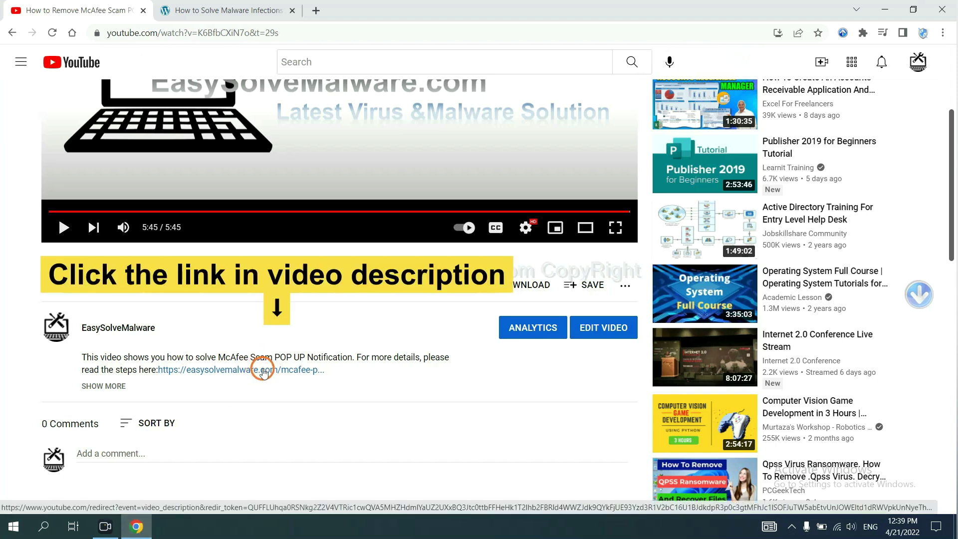
Download SpyHunter for Windows from the EasySolveMalware removal guide and run the downloaded installer.
left_click(245, 9)
scroll(953, 254, "down", 3)
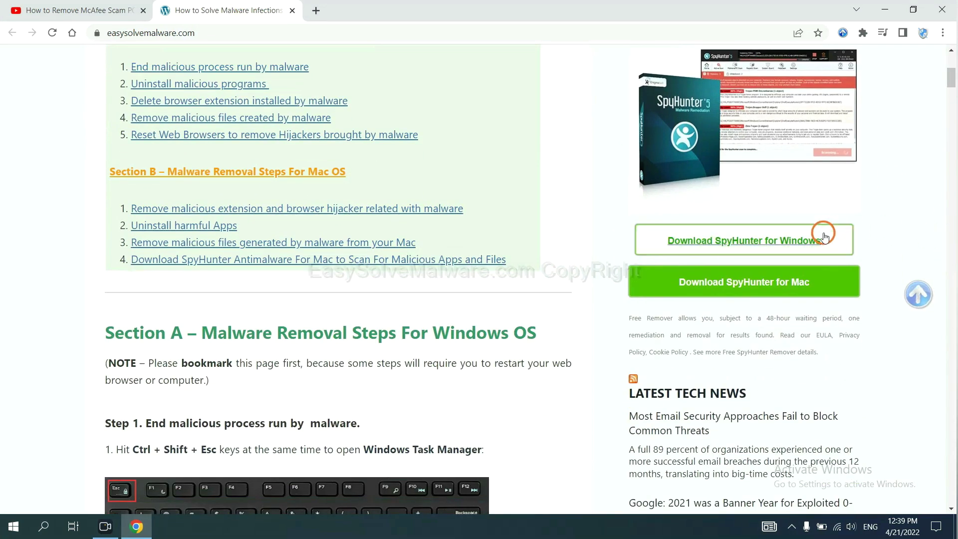
left_click(812, 238)
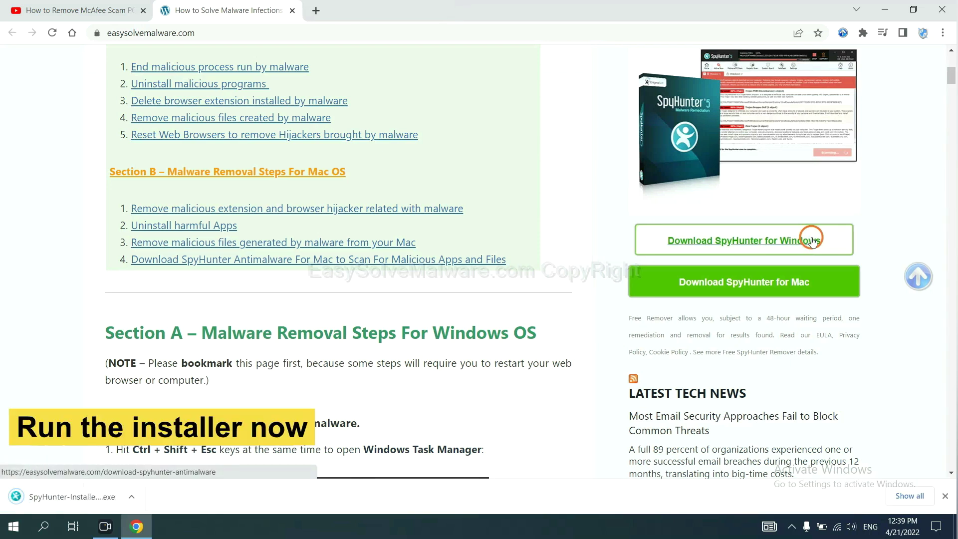
left_click(58, 498)
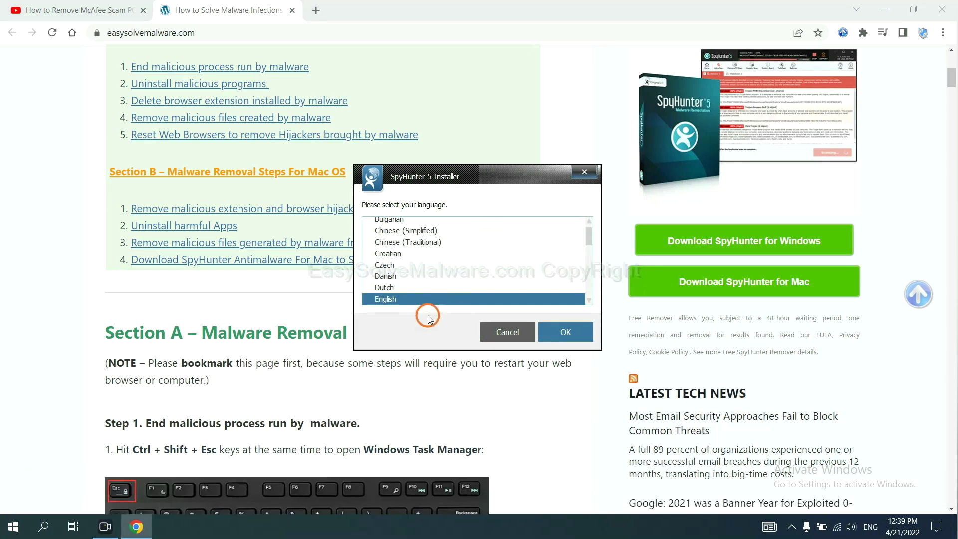
Install SpyHunter 5 in English, accepting the EULA and dismissing the Setup Successful message.
left_click(551, 330)
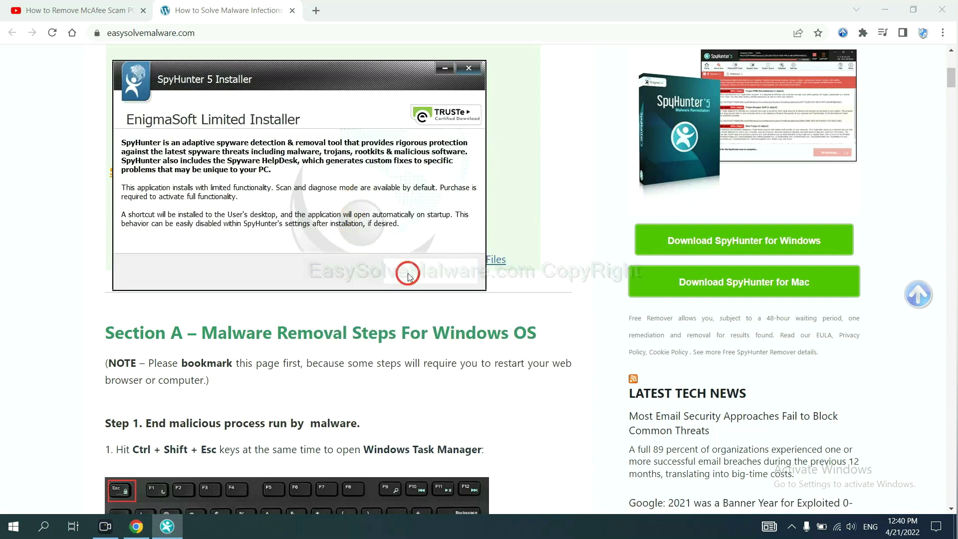
left_click(407, 273)
left_click(307, 240)
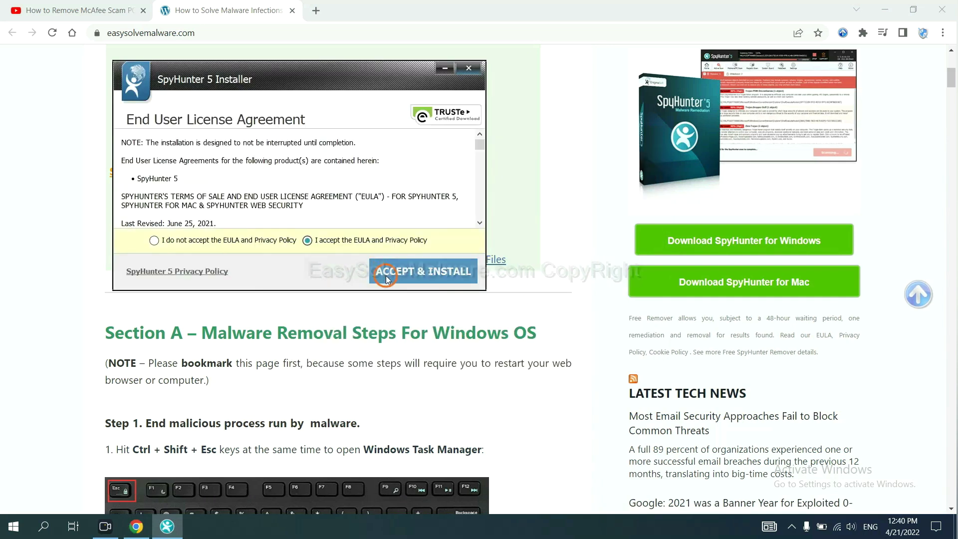
left_click(386, 275)
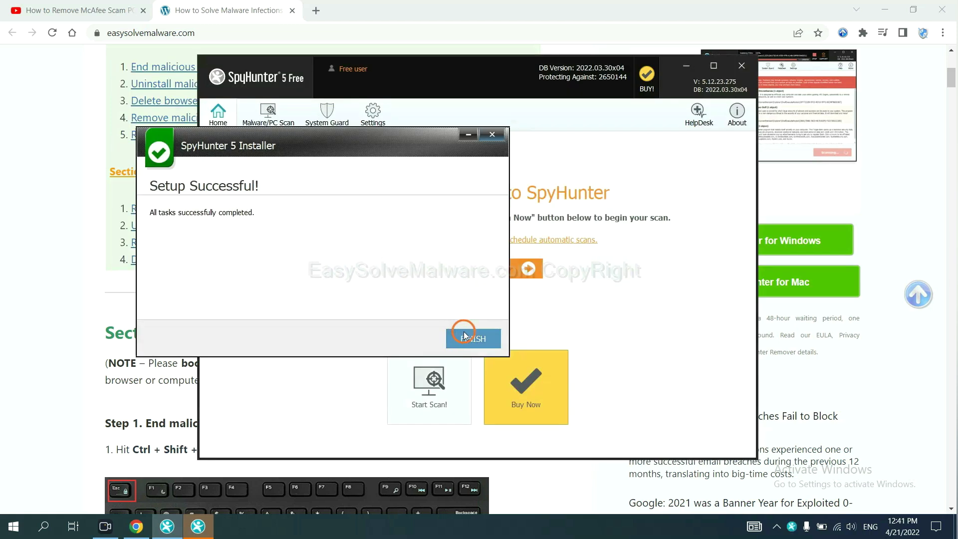
left_click(469, 336)
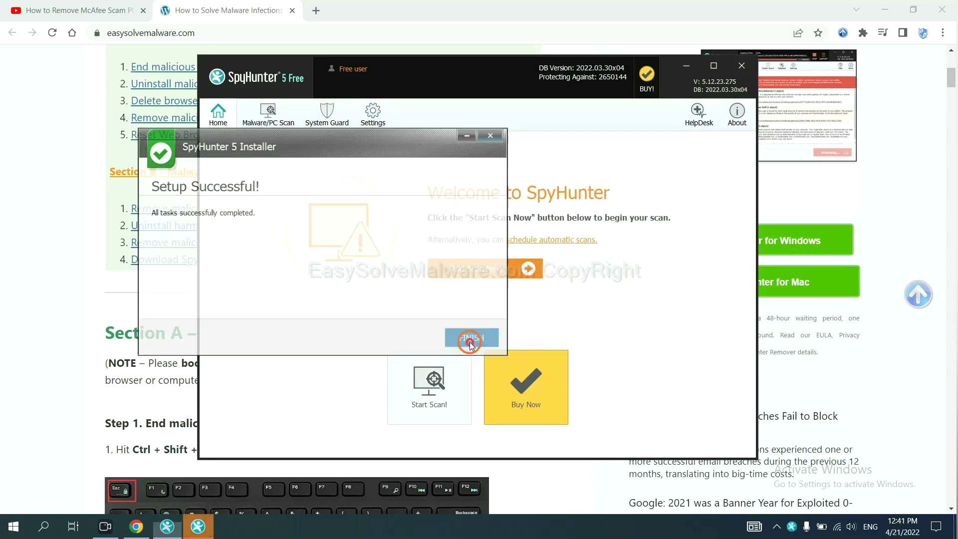
Scan the PC with SpyHunter 5 and continue past the remove360.bat unknown-object result.
left_click(470, 270)
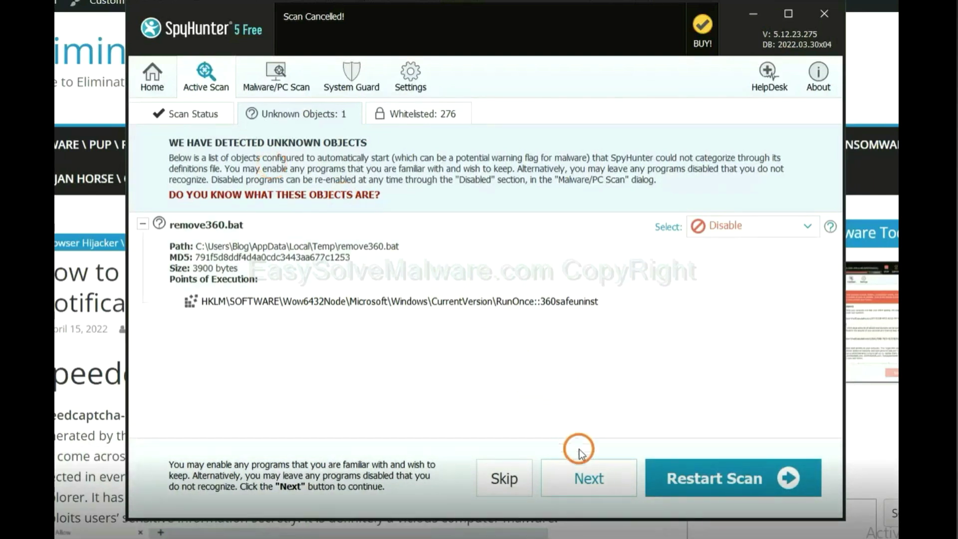
left_click(585, 477)
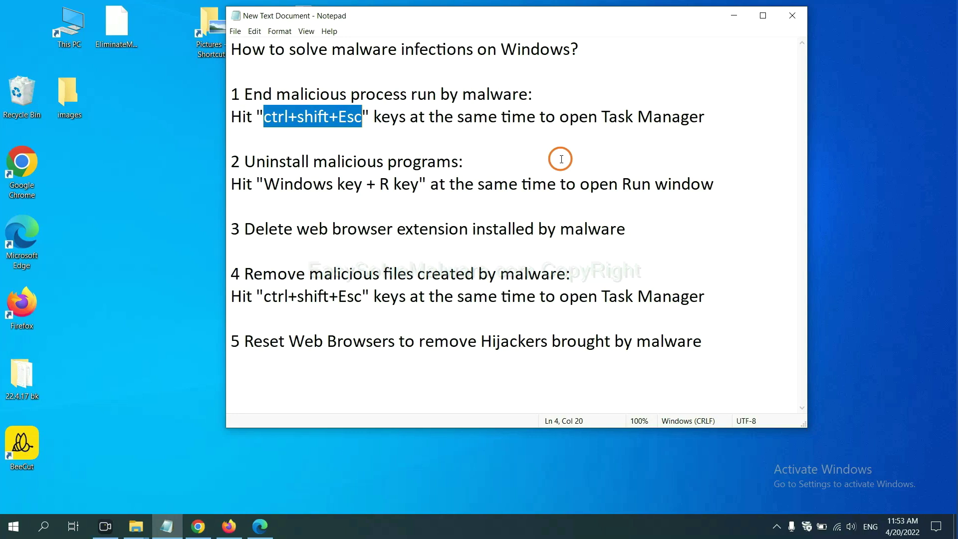
Highlight the ctrl+shift+Esc shortcut in step 1 of the Notepad notes.
left_click(331, 120)
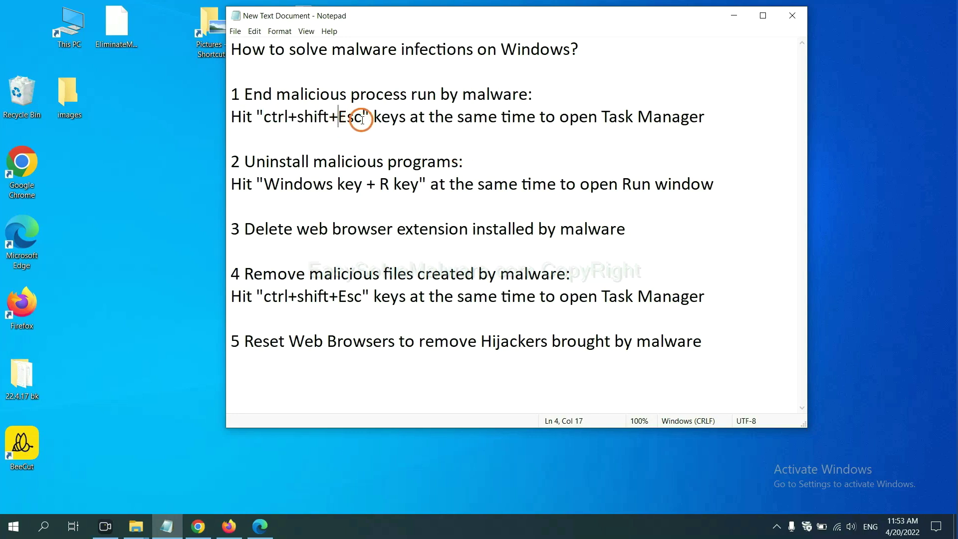
left_click_drag(362, 119, 267, 120)
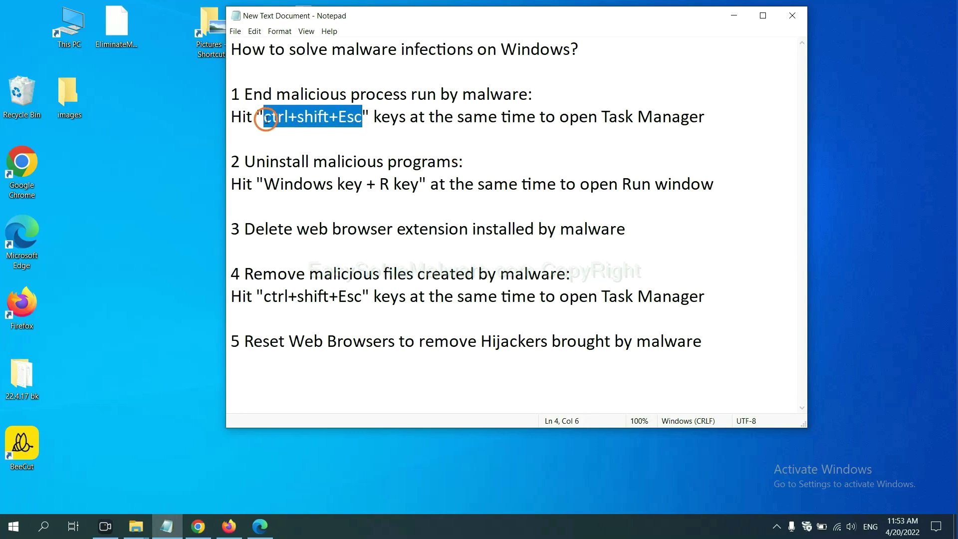
key("ctrl+shift+Escape")
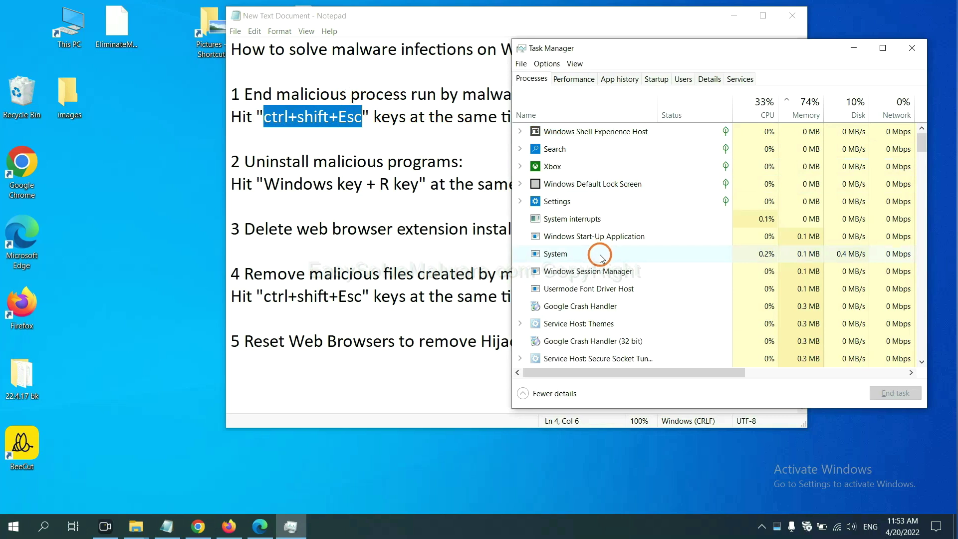
left_click(638, 252)
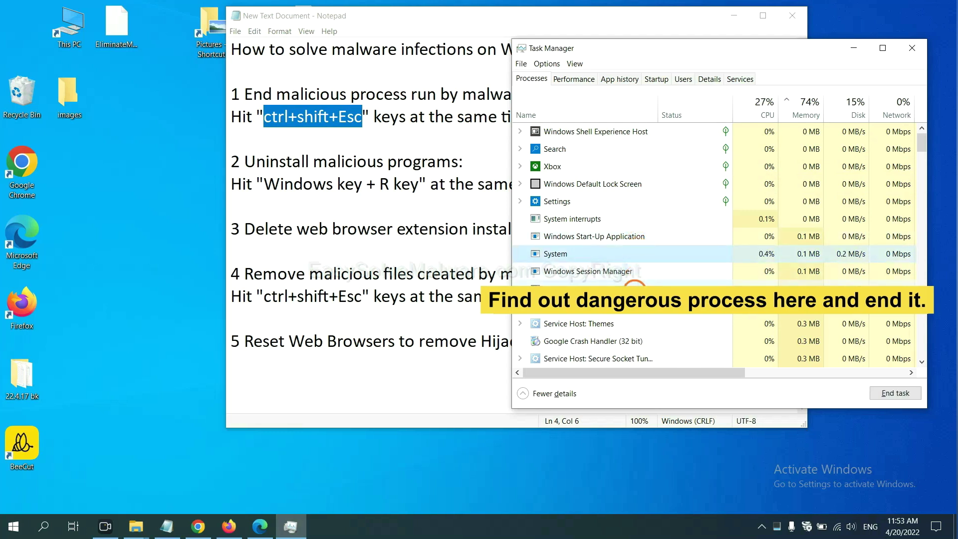
left_click(635, 288)
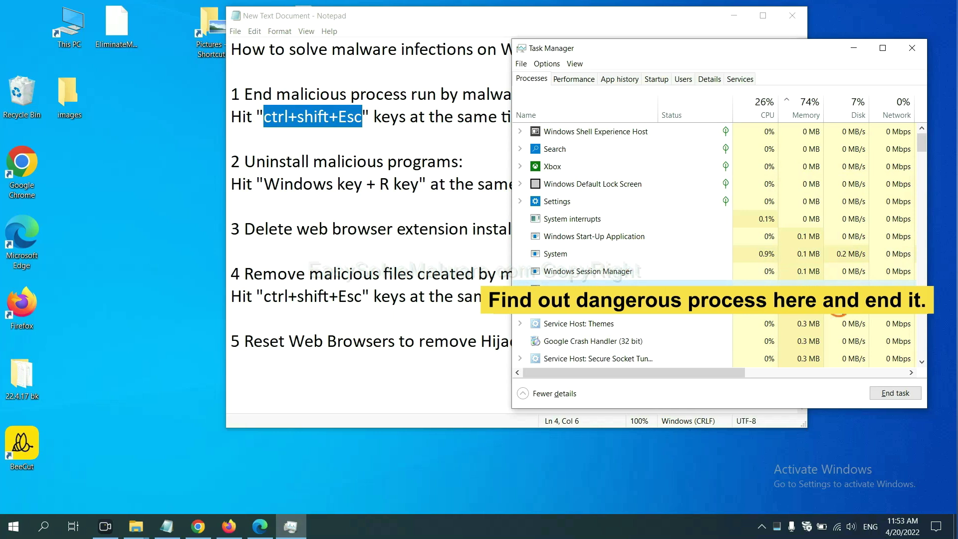
left_click(906, 393)
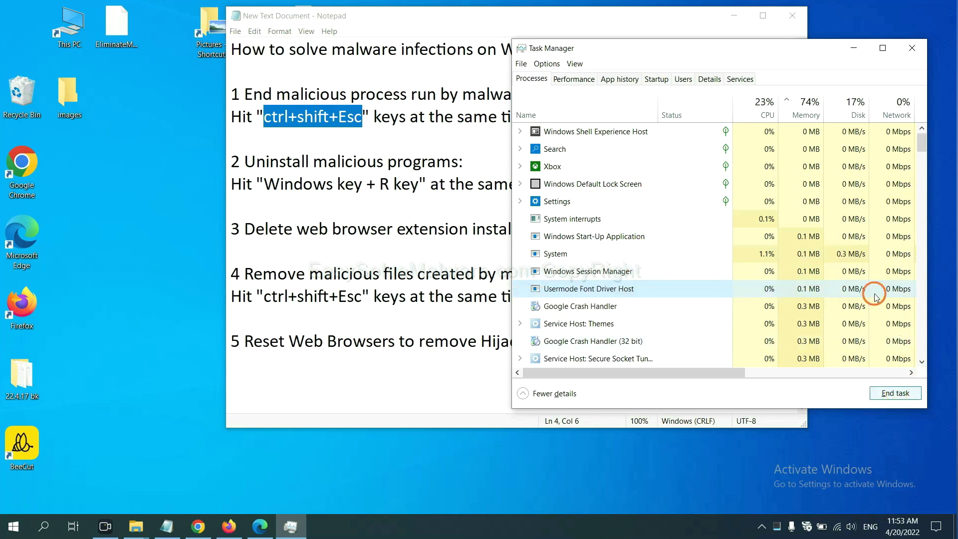
left_click(909, 48)
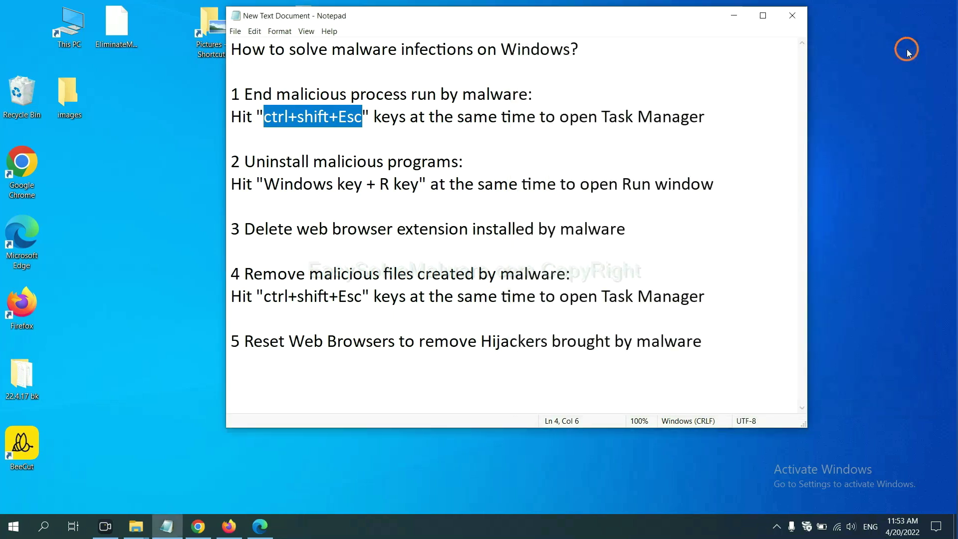
left_click(594, 174)
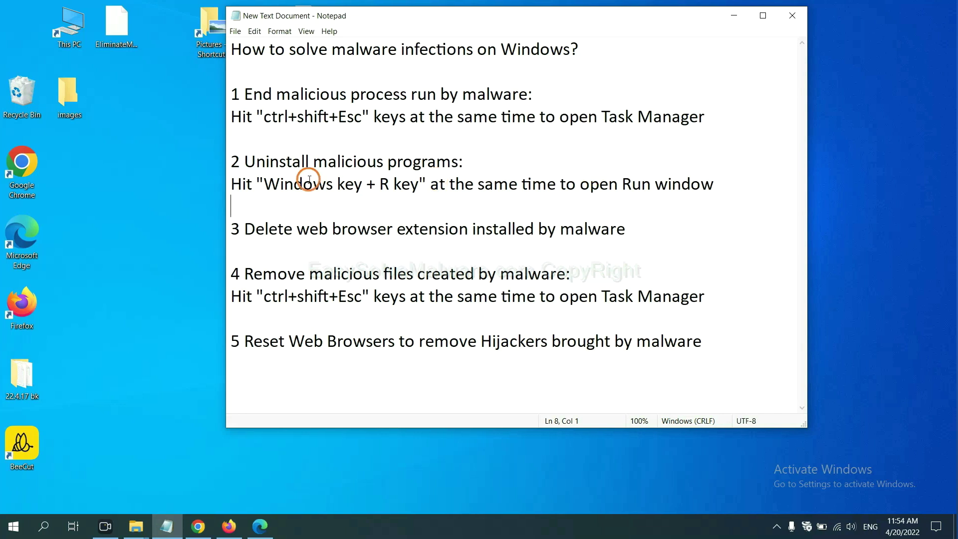
Highlight 'Windows key + R key' in step 2, then place Run beside the notes with control panel selected.
left_click(261, 188)
left_click_drag(262, 190, 415, 195)
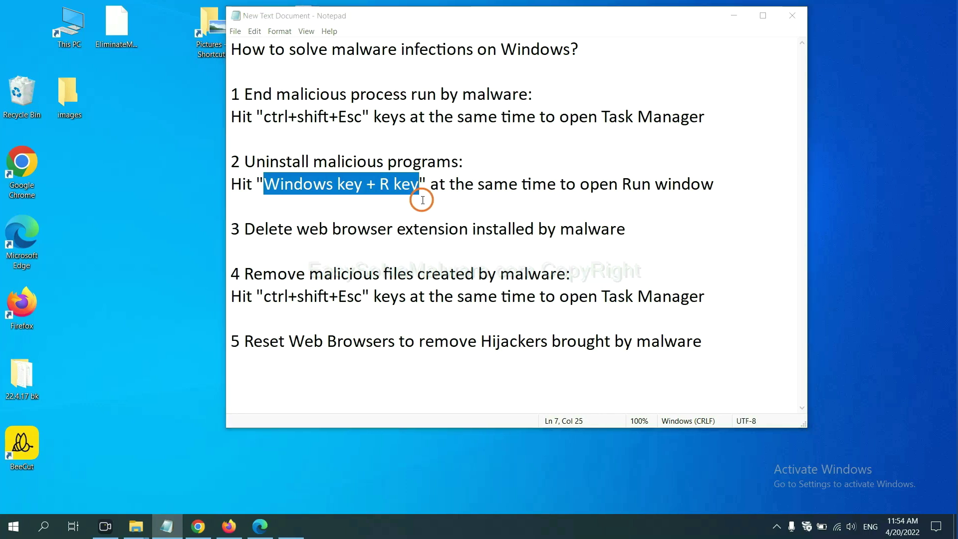
key("super+r")
left_click_drag(104, 392, 729, 168)
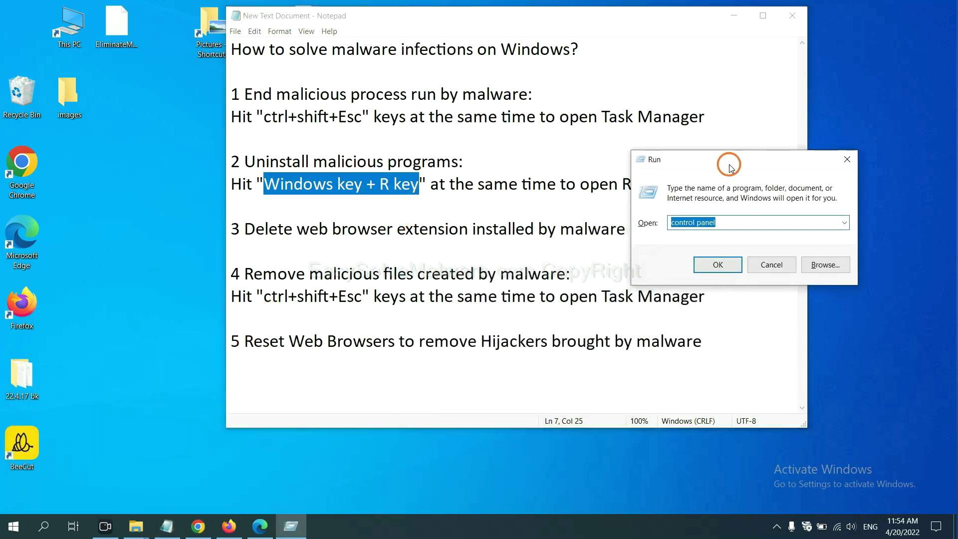
left_click(737, 222)
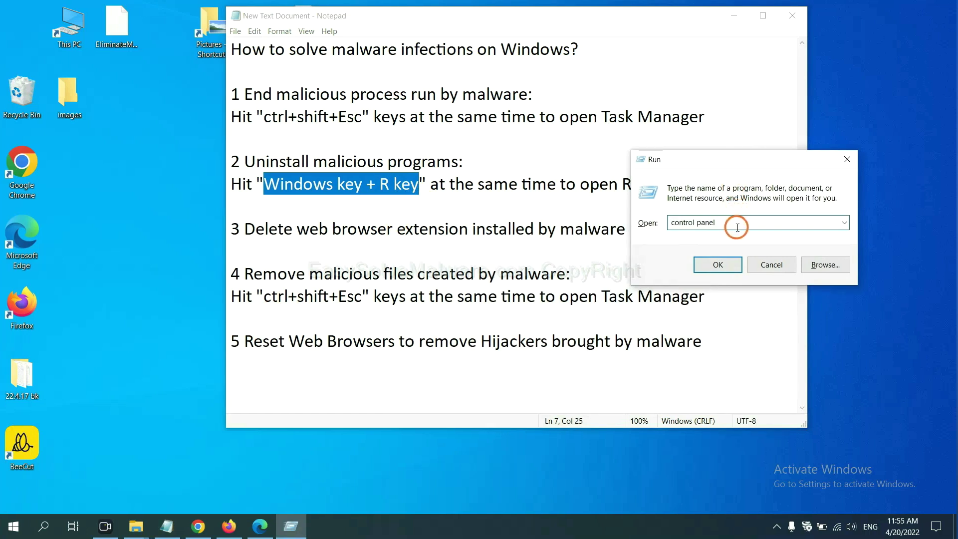
left_click_drag(742, 227, 648, 223)
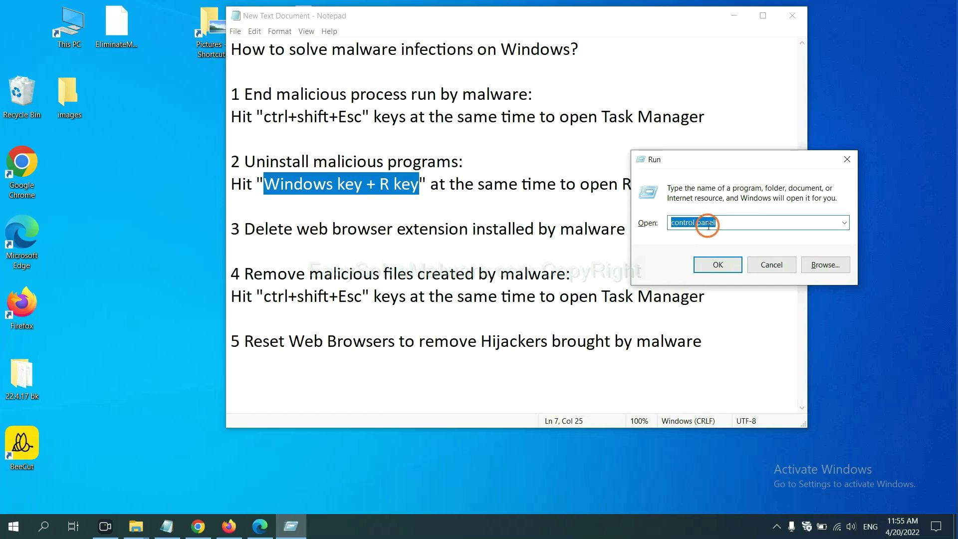
Open Control Panel's installed programs, select Xiph.Org Open Codecs as suspect, then close the list.
left_click(711, 268)
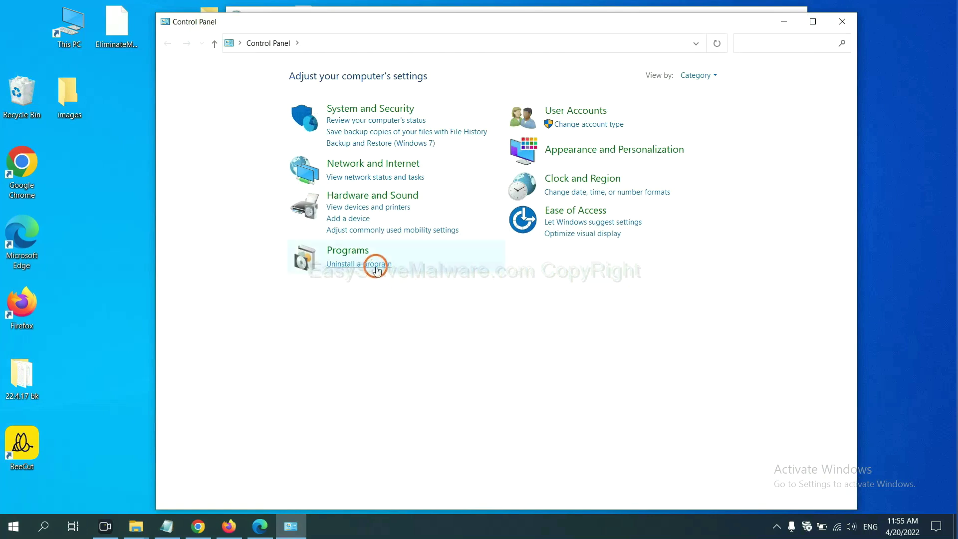
left_click(377, 269)
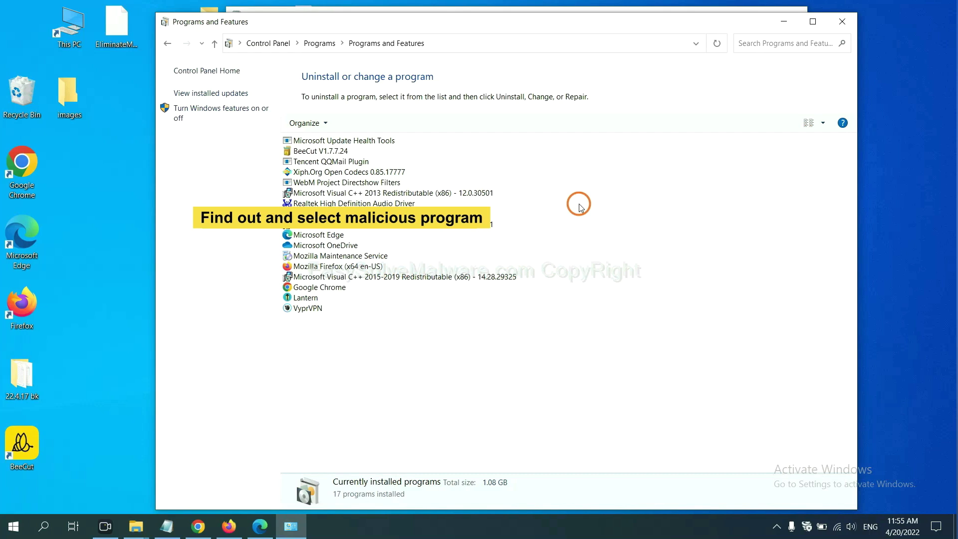
left_click(375, 172)
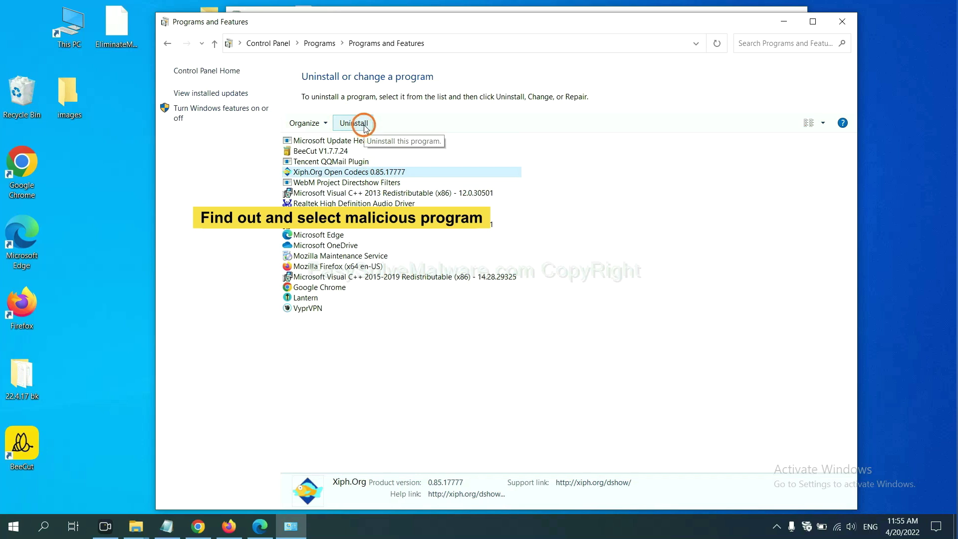
left_click(848, 25)
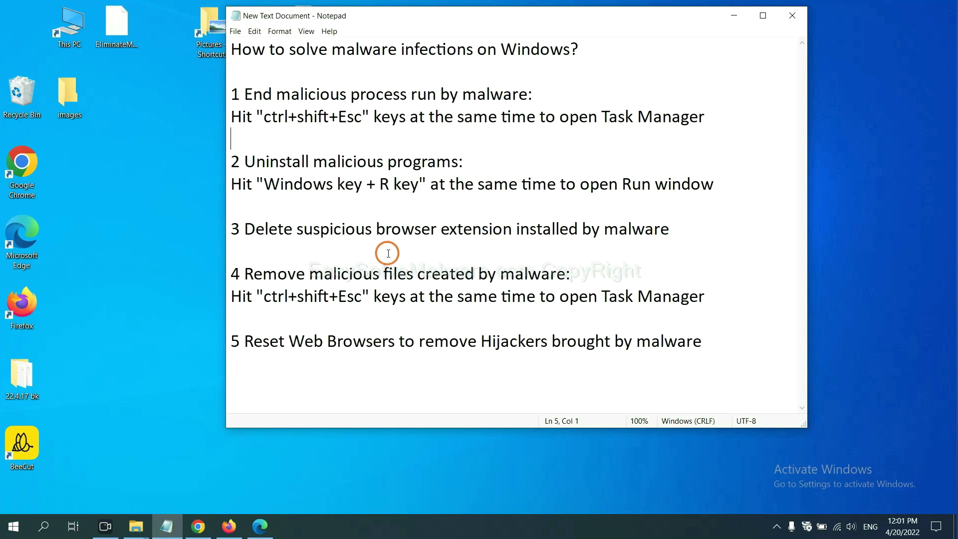
Open Chrome's Extensions page, which lists only the Scroll To Top extension.
left_click(202, 525)
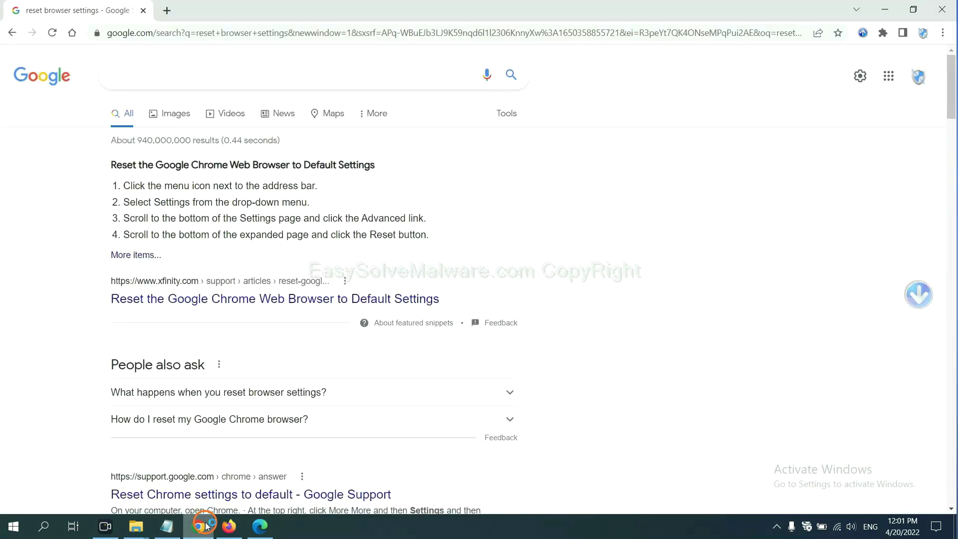
left_click(942, 34)
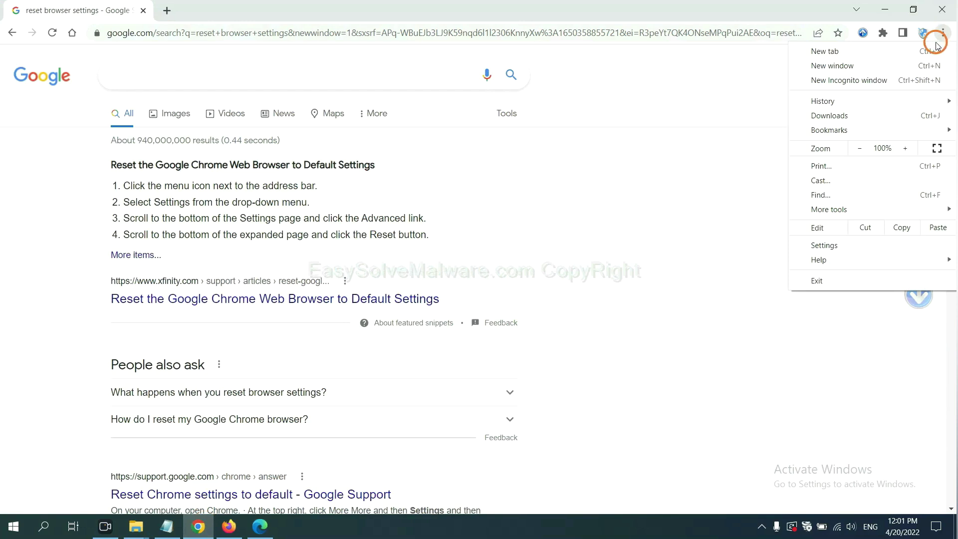
mouse_move(858, 211)
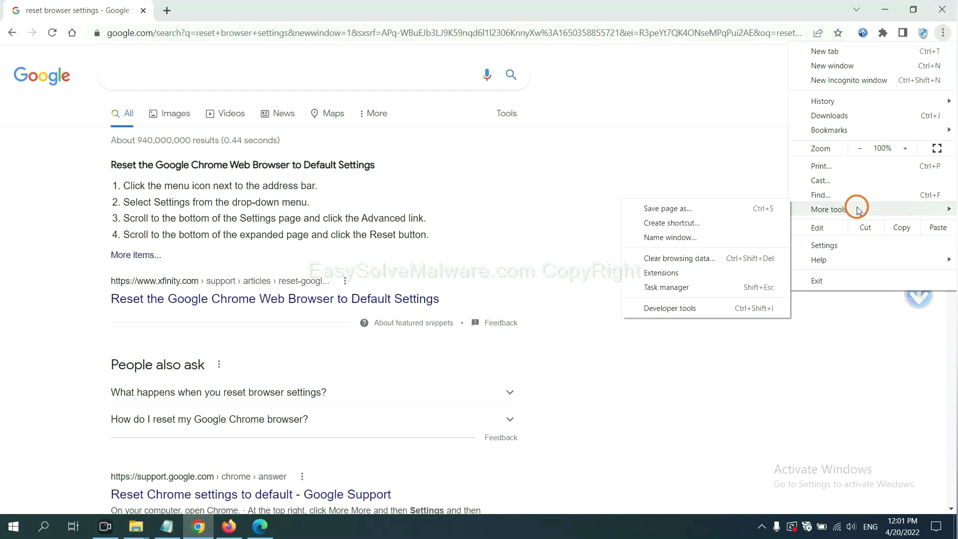
left_click(704, 272)
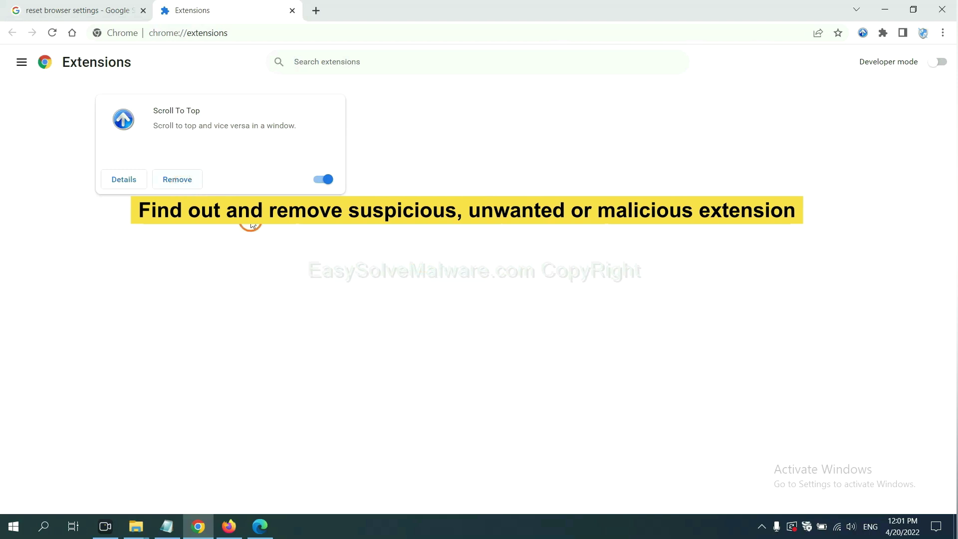
Open Firefox's add-ons manager and show the options for GIPHY for Firefox.
left_click(228, 526)
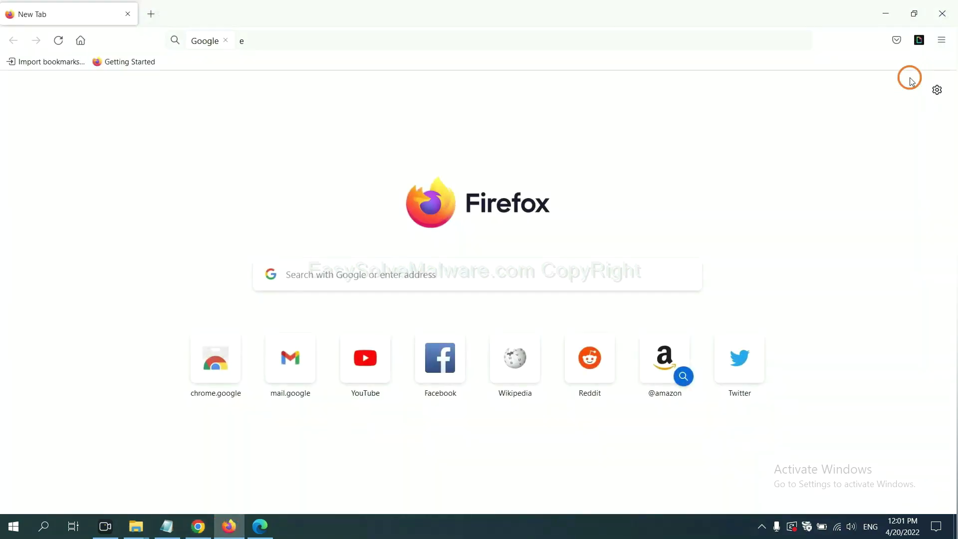
left_click(945, 41)
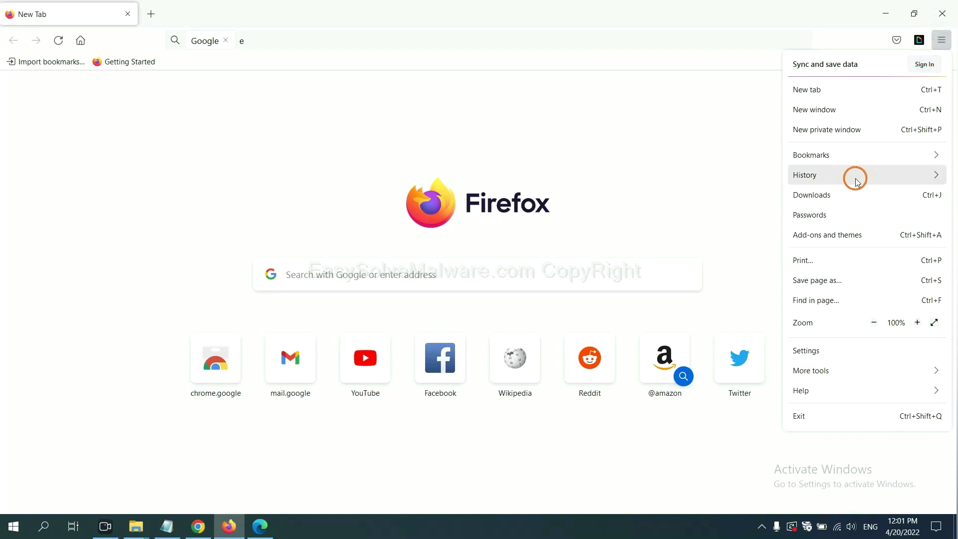
left_click(837, 242)
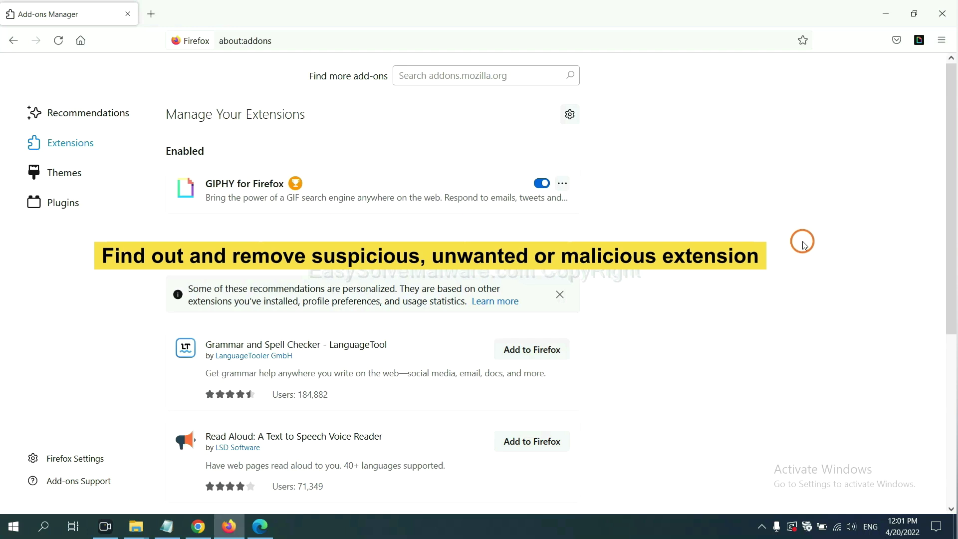
left_click(562, 185)
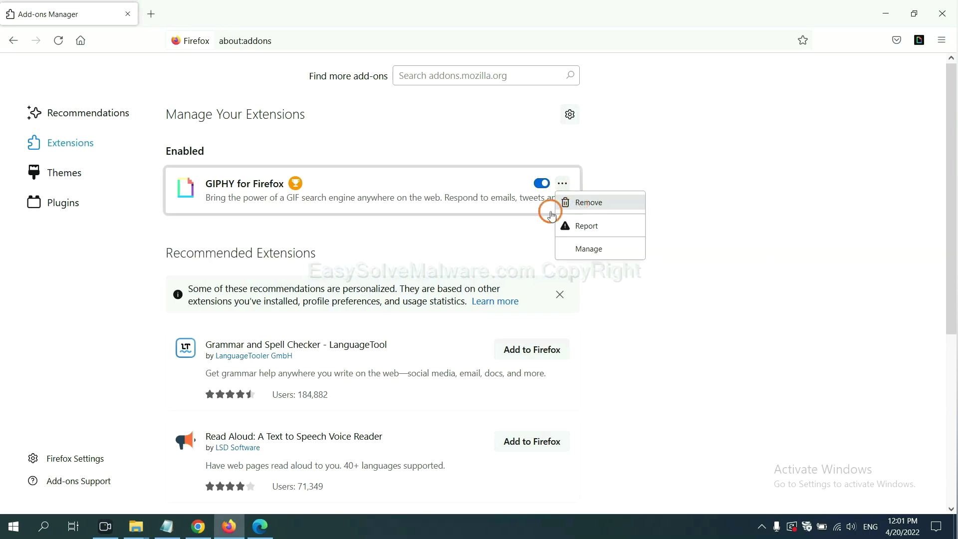
left_click(260, 529)
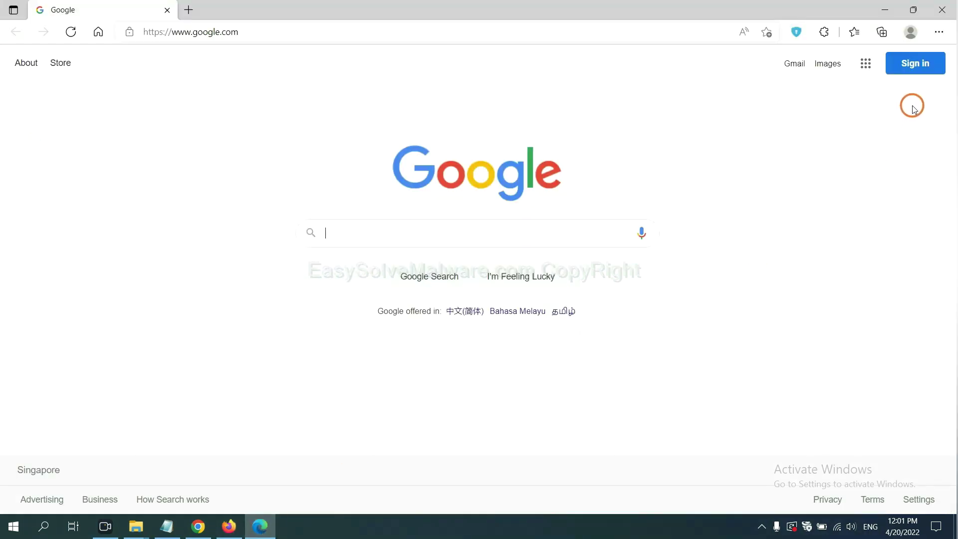
Remove the ArcVpn Free Fast VPN Proxy extension from Edge, then show the desktop.
left_click(938, 33)
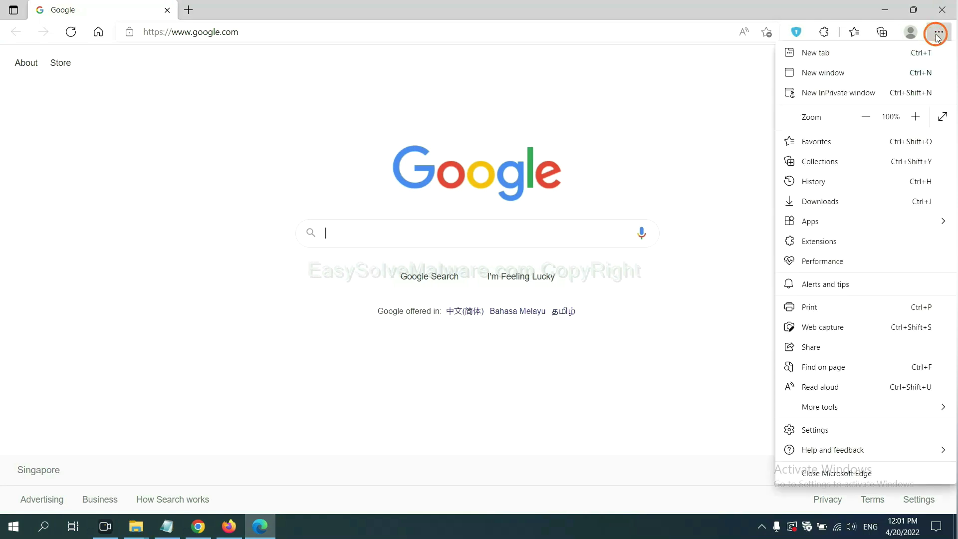
right_click(822, 242)
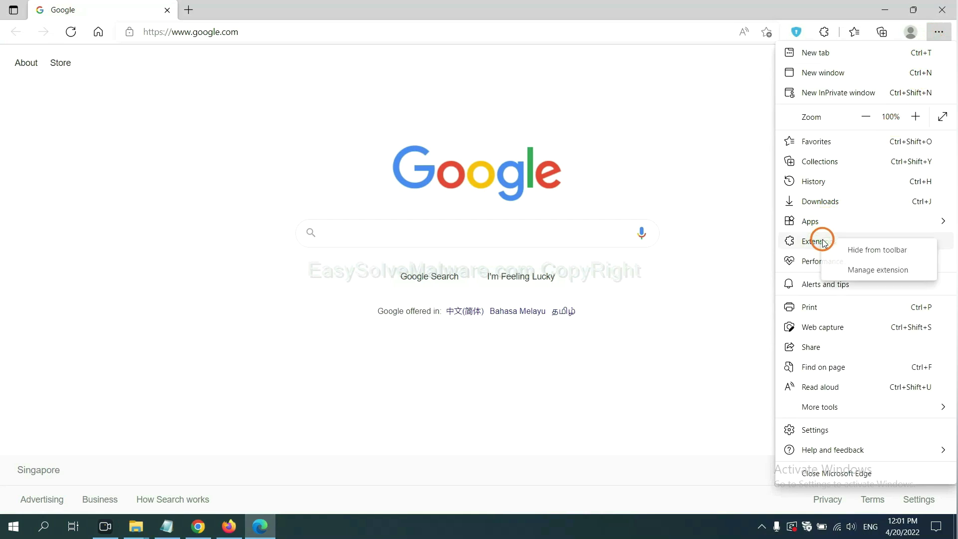
left_click(859, 270)
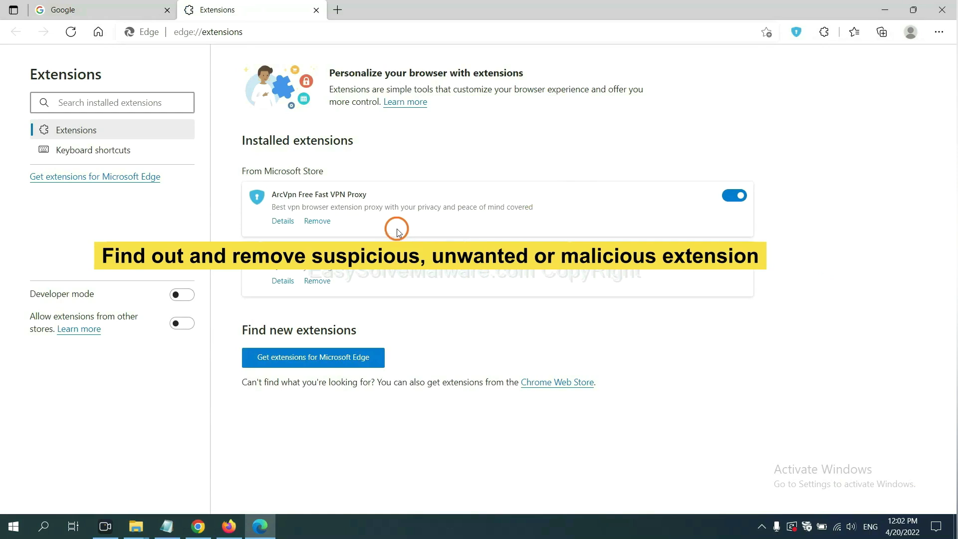
left_click(327, 225)
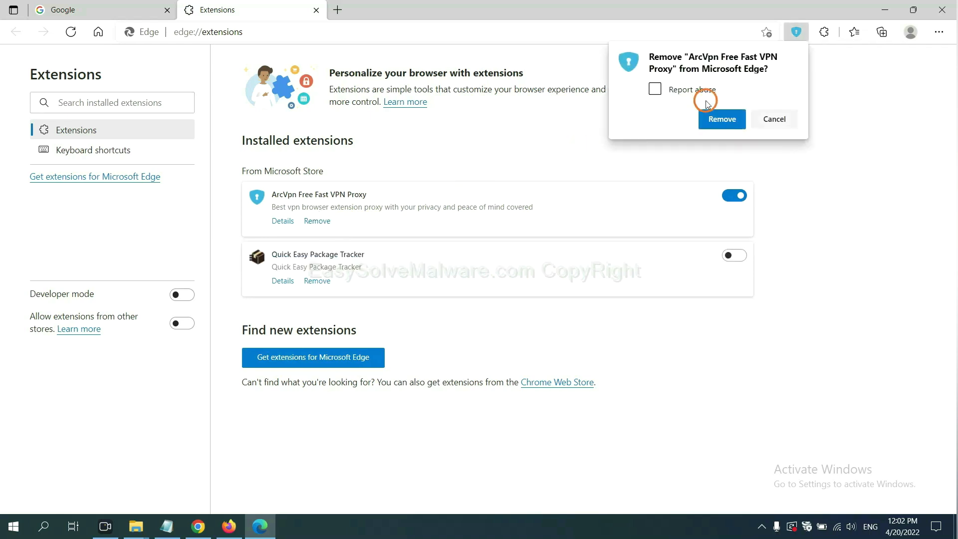
left_click(716, 125)
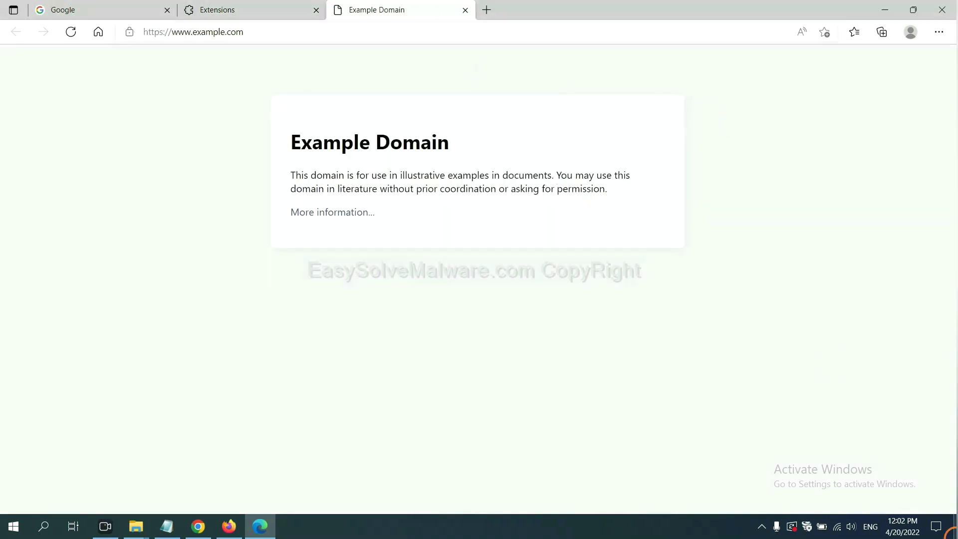
left_click(954, 528)
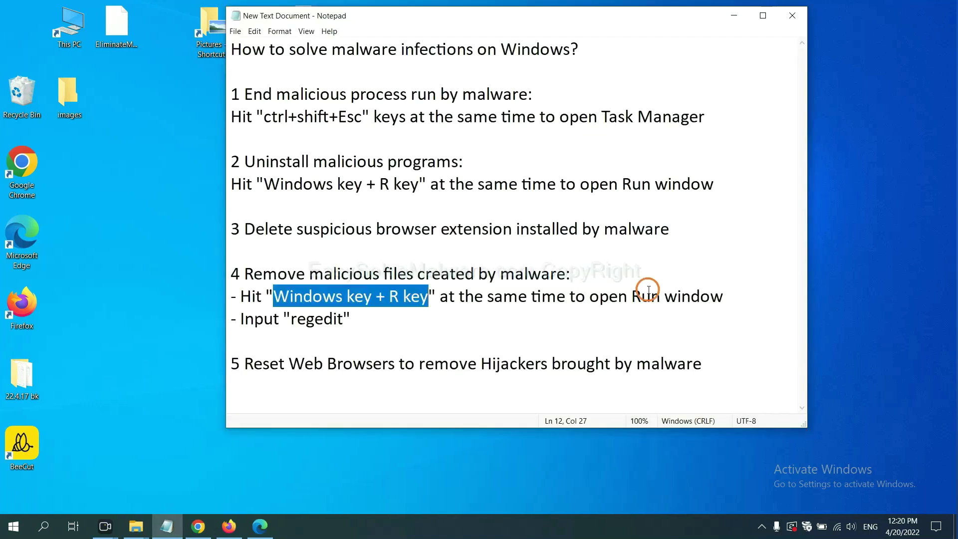
Highlight the step 4 Run and regedit instruction lines in the Notepad notes.
left_click(649, 295)
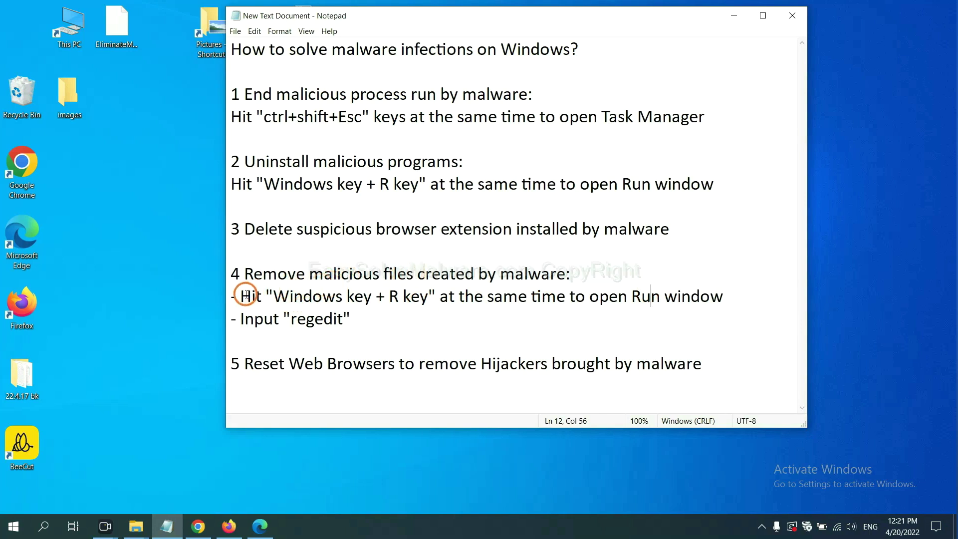
left_click_drag(245, 295, 543, 310)
left_click(555, 300)
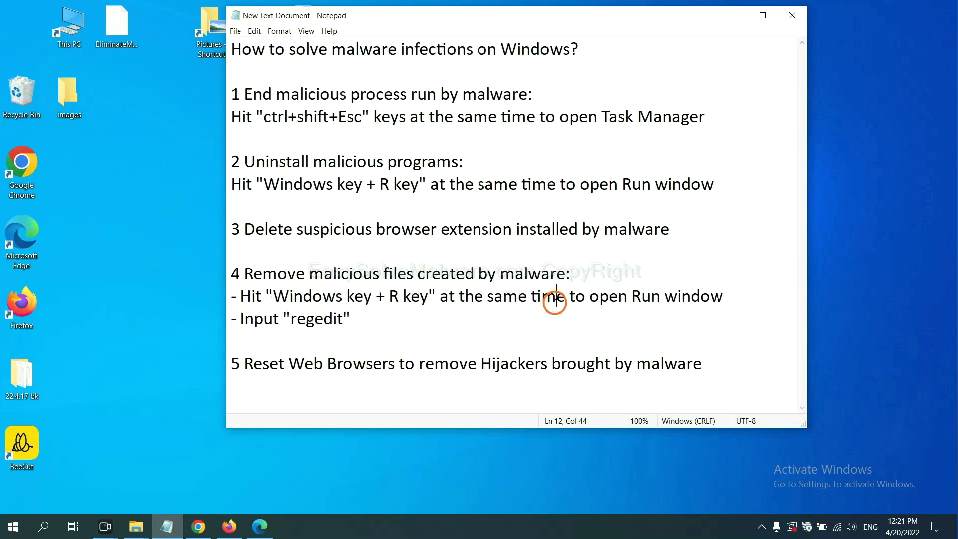
Bring up the Run box beside the notes with regedit in its Open field.
key("super+r")
left_click_drag(173, 378, 762, 200)
left_click(675, 263)
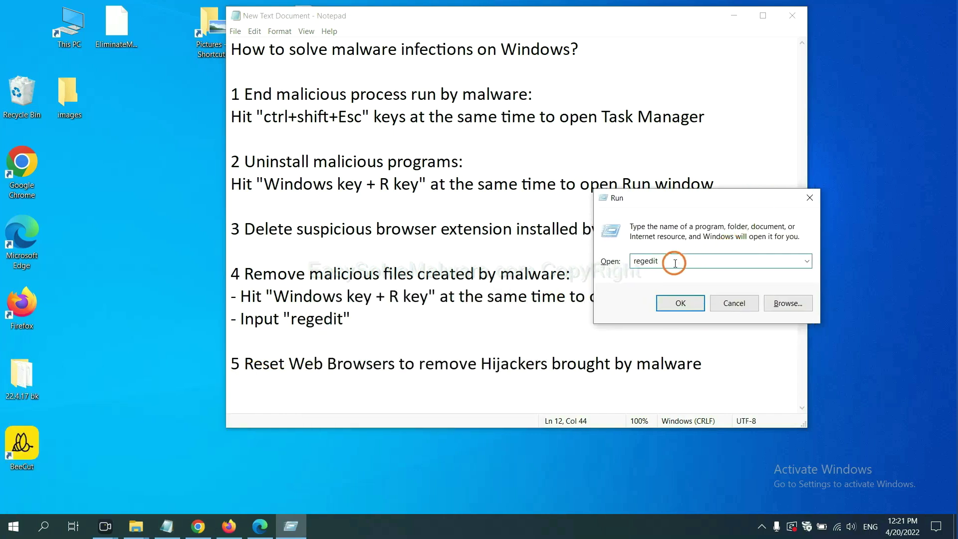
Launch regedit and search the registry for 'be', locating the BeeCut.exe value under FEATURE_BROWSER_EMULATION.
left_click(678, 302)
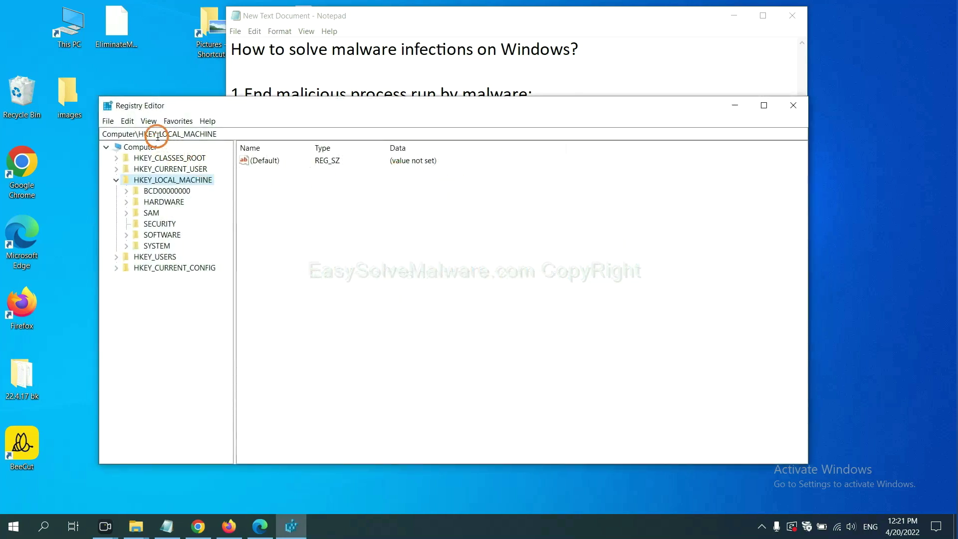
left_click(132, 121)
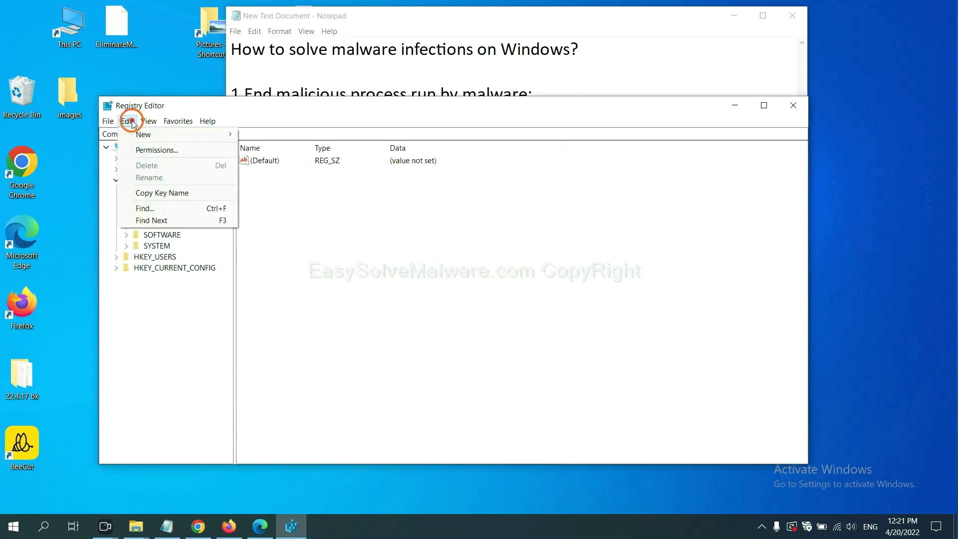
left_click(168, 208)
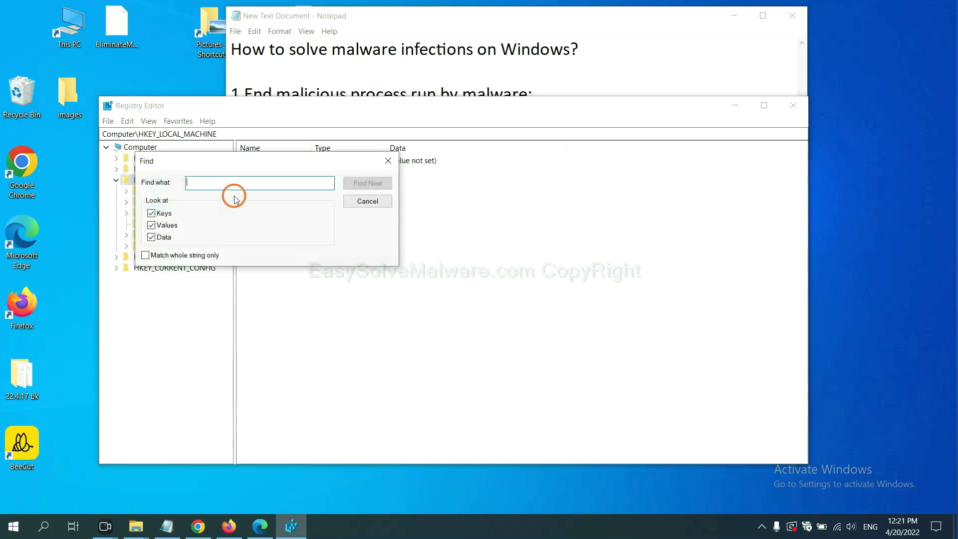
left_click_drag(271, 158, 364, 181)
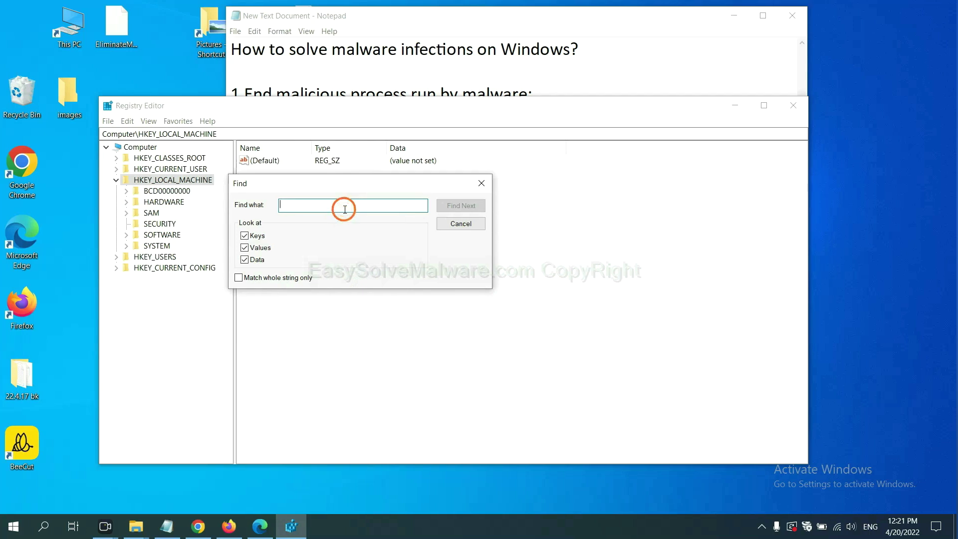
type("be")
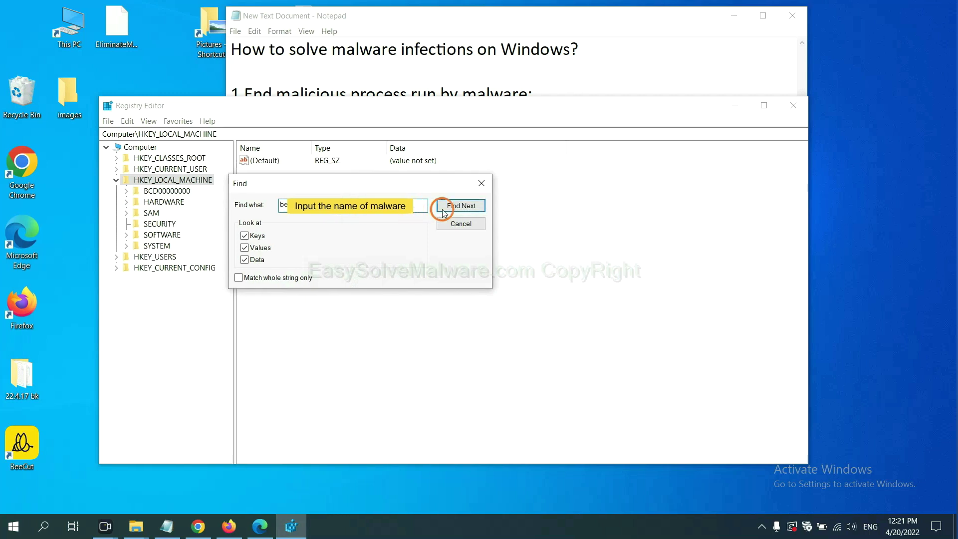
left_click(461, 205)
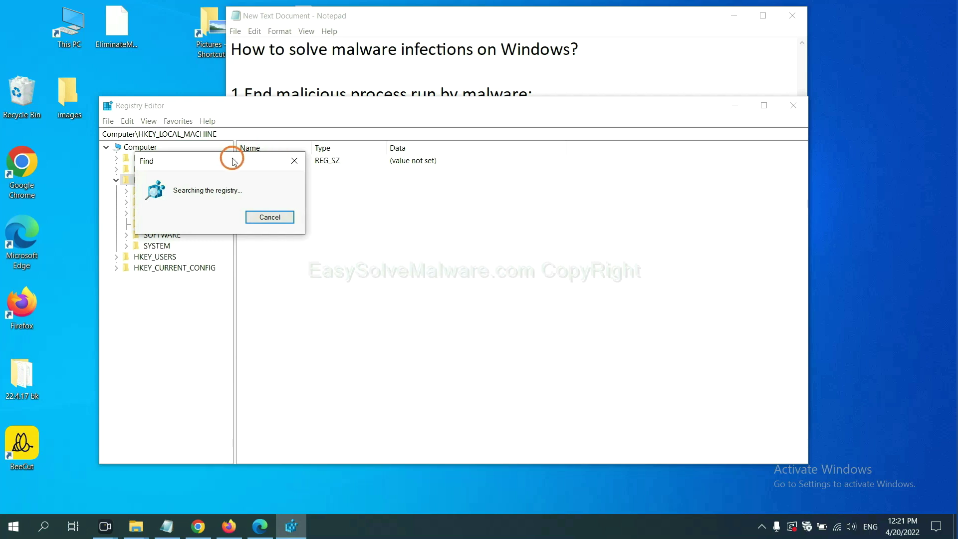
left_click_drag(235, 156, 383, 154)
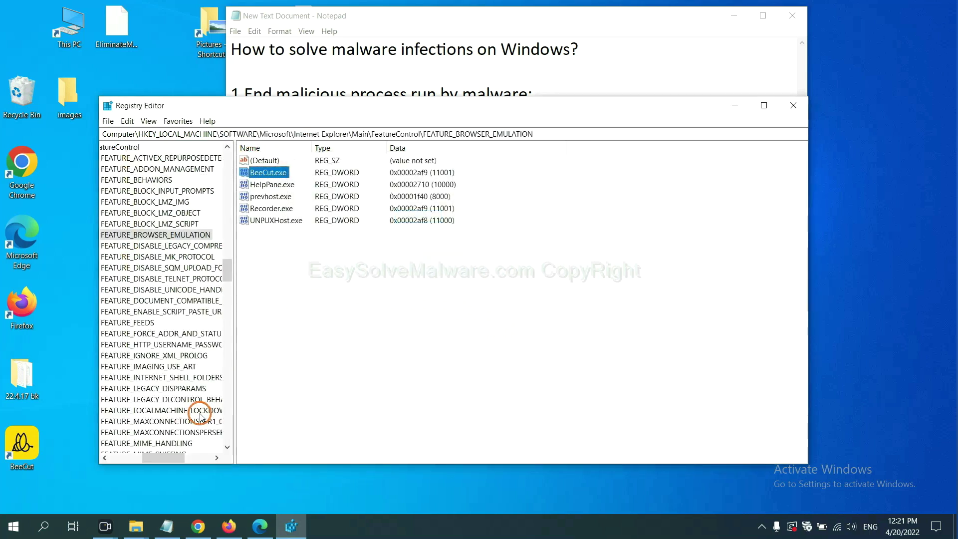
Inspect the FEATURE_BROWSER_EMULATION key and its context-menu actions in Registry Editor.
left_click_drag(162, 458, 152, 455)
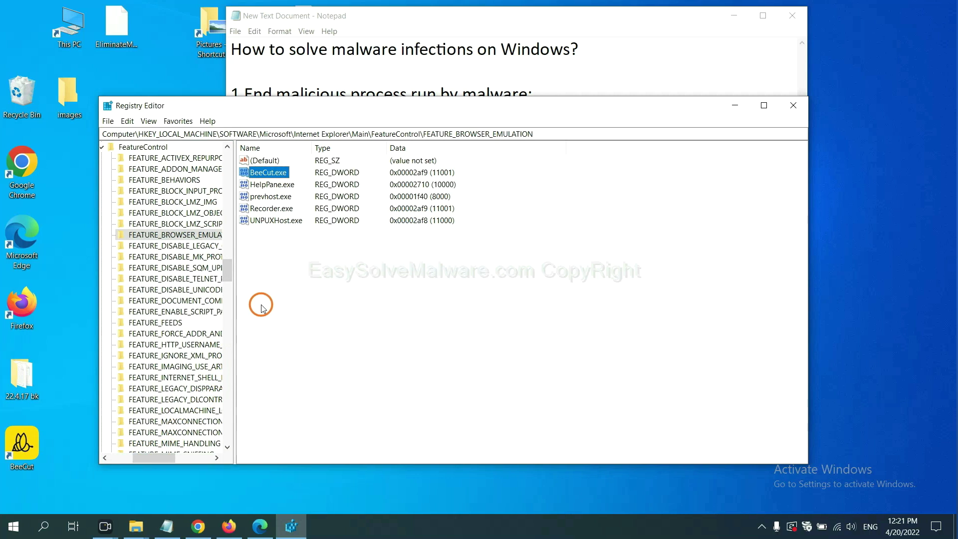
right_click(193, 236)
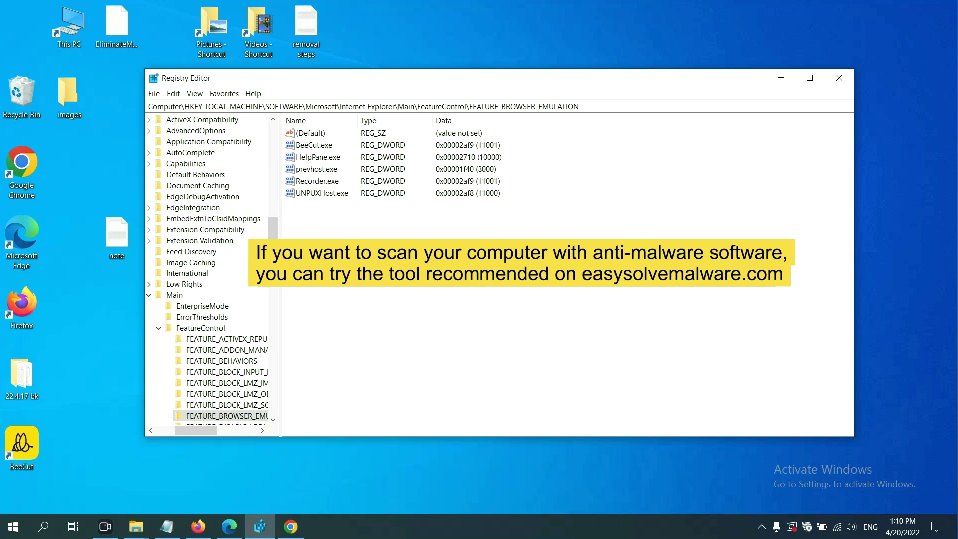
Scroll through the EasySolveMalware.com guide's Windows and Mac removal steps in Chrome.
left_click(297, 529)
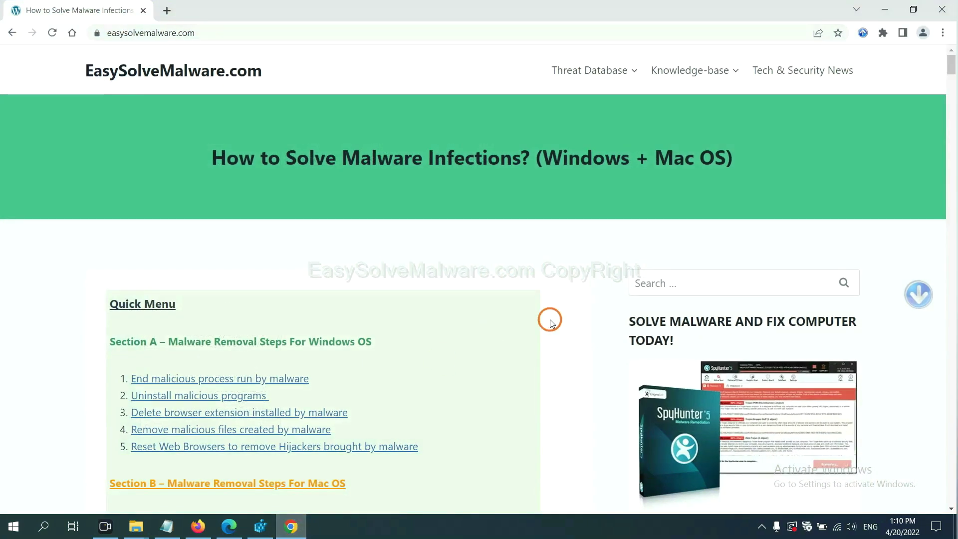
scroll(695, 331, "down", 1)
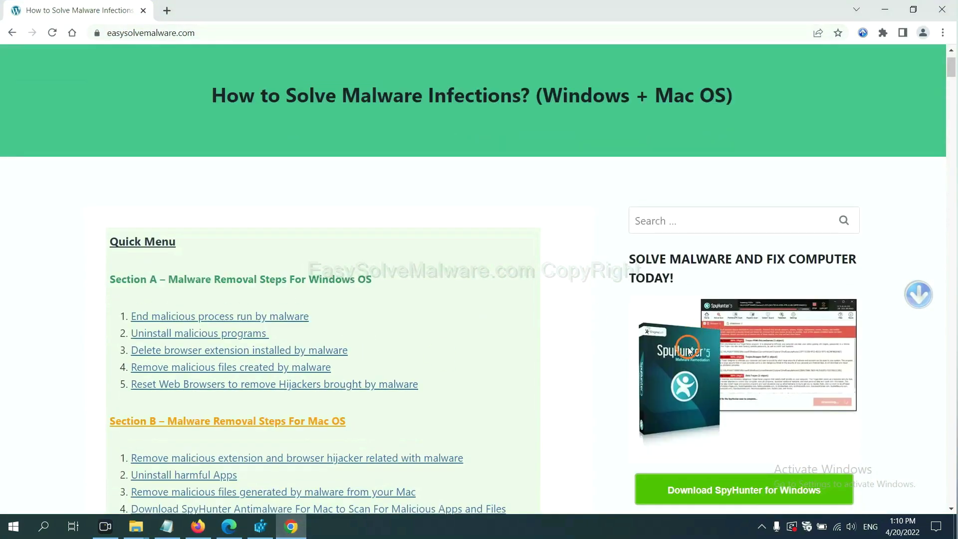
scroll(690, 348, "up", 1)
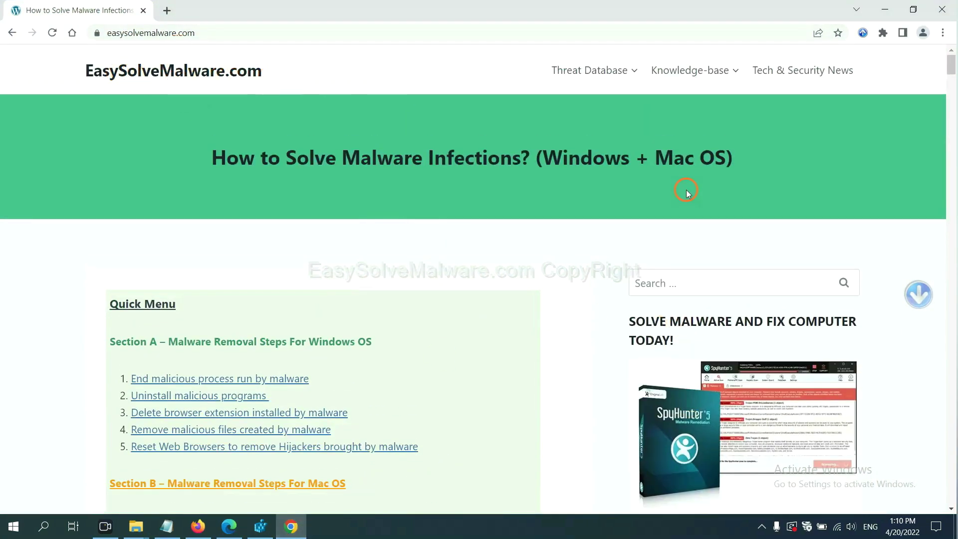
scroll(778, 350, "down", 3)
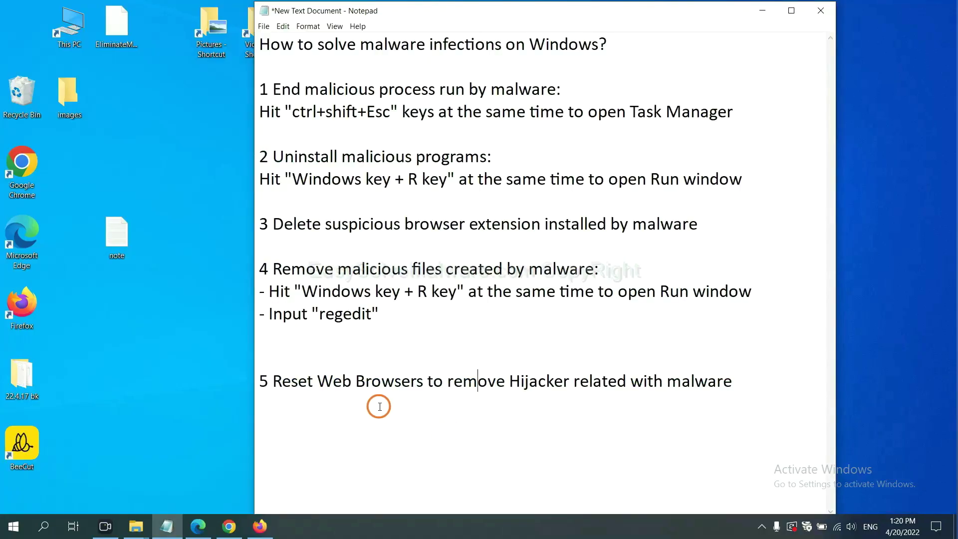
Search Chrome settings for 'reset' and choose Restore settings to their original defaults.
left_click(221, 537)
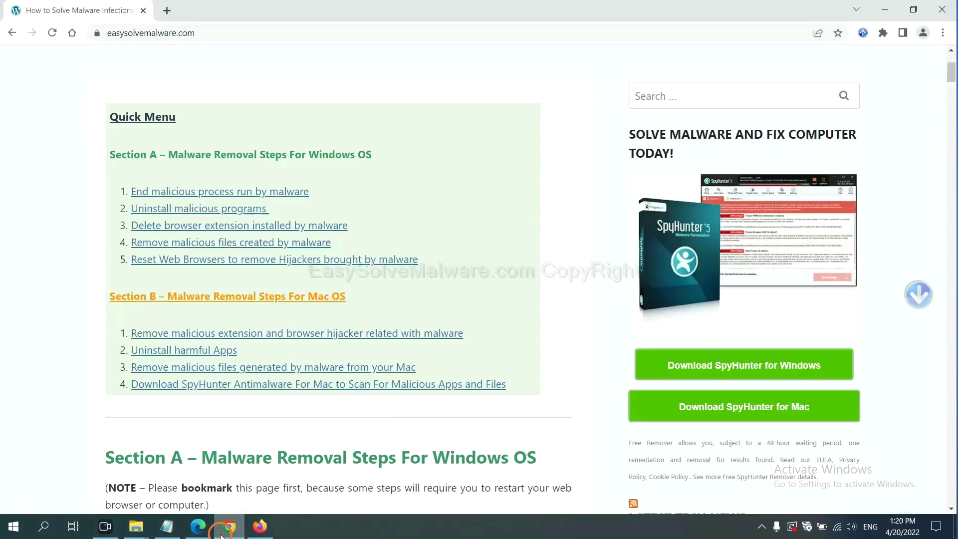
left_click(943, 34)
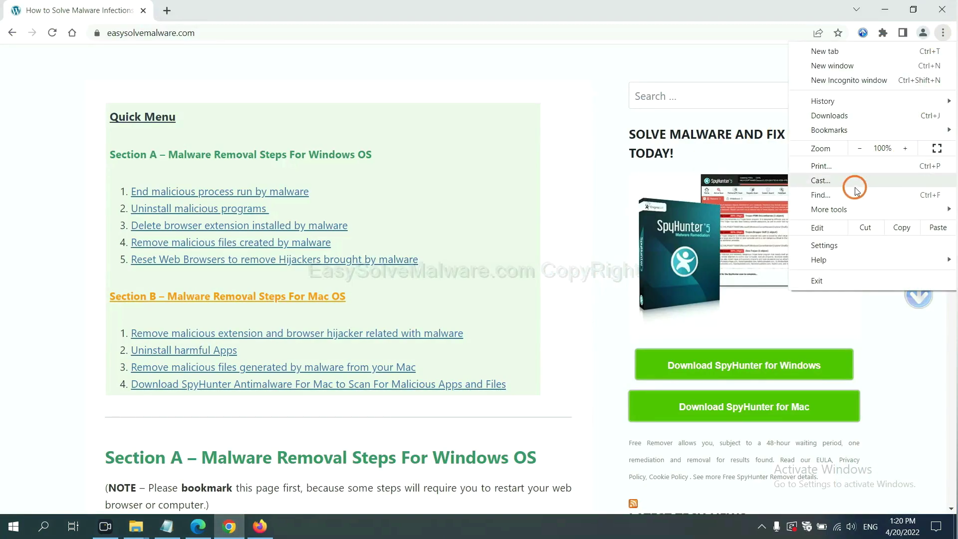
left_click(840, 245)
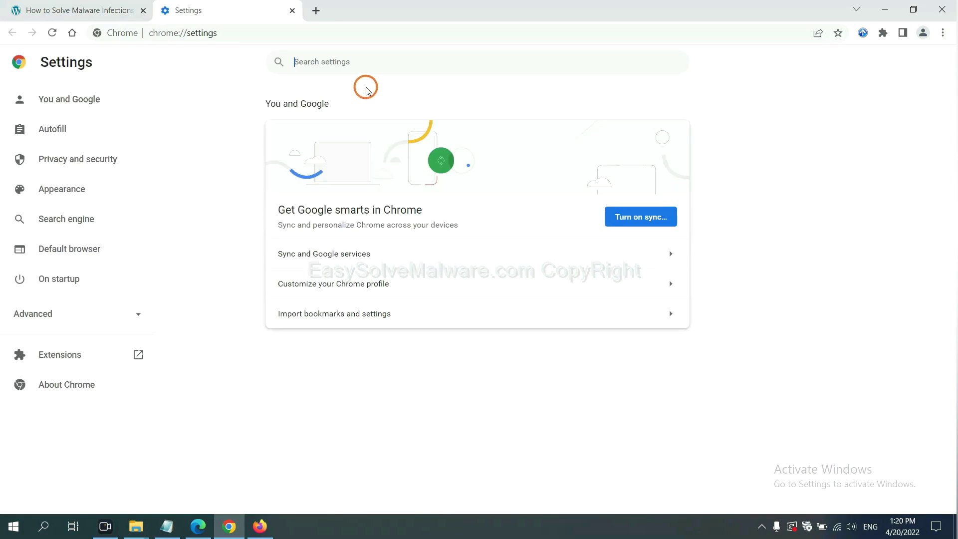
type("reset")
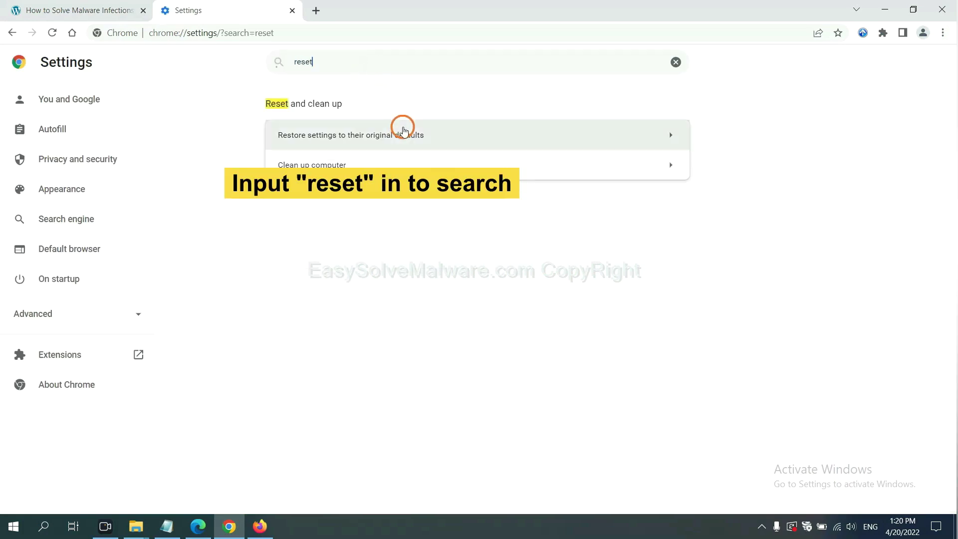
left_click(409, 133)
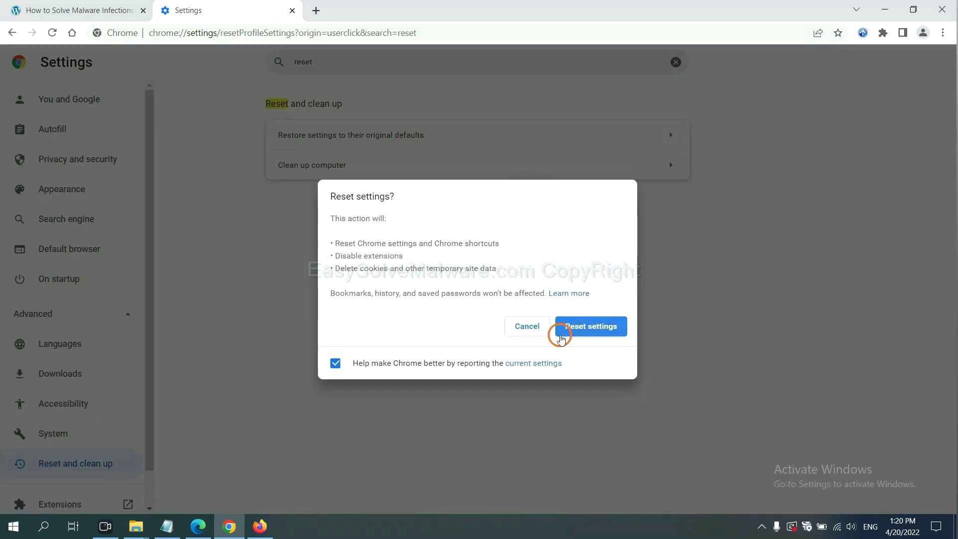
left_click(261, 526)
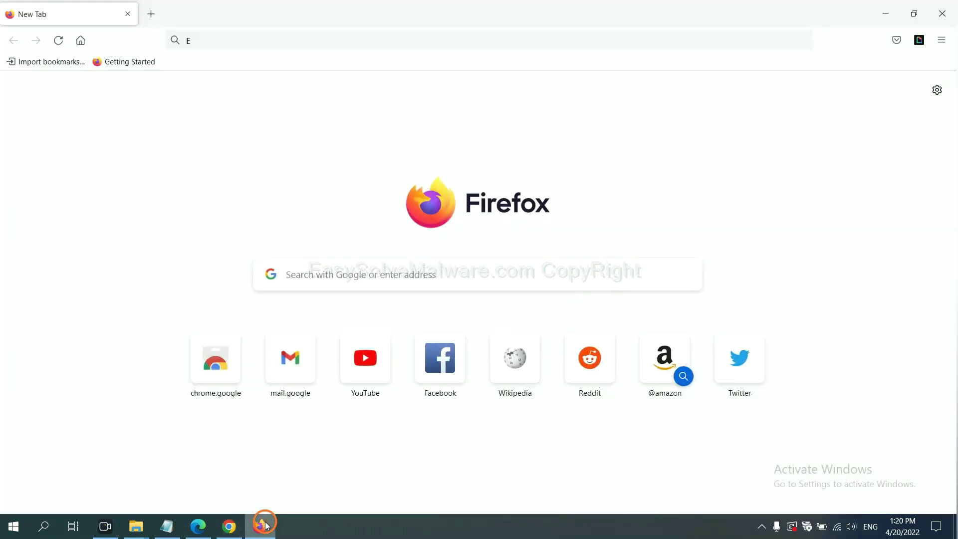
Refresh Firefox to its defaults from Help > More troubleshooting information, confirming Refresh Firefox.
left_click(940, 42)
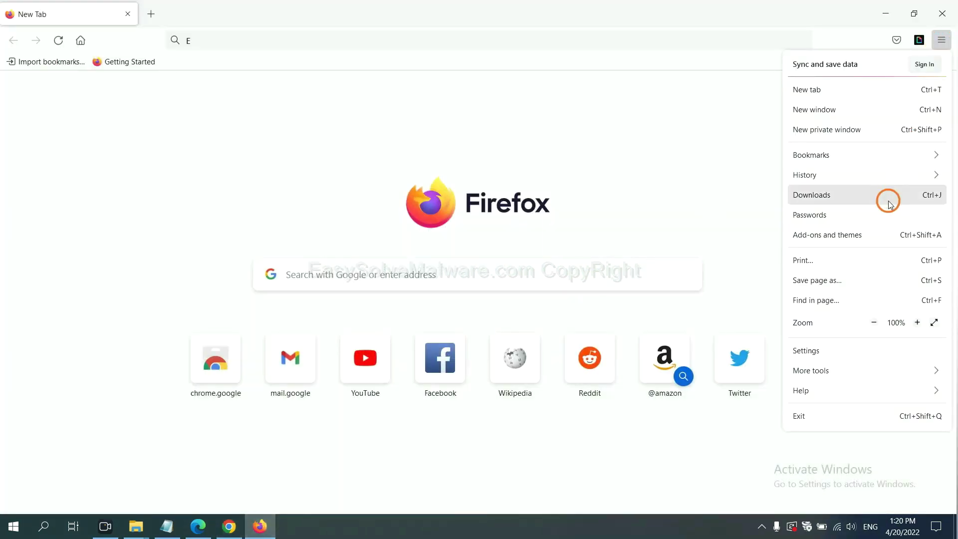
left_click(822, 389)
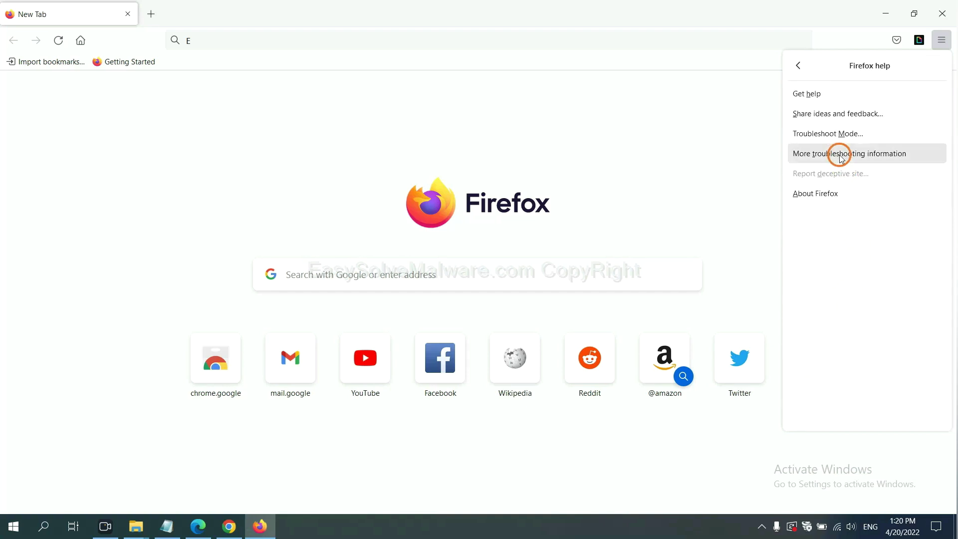
left_click(841, 158)
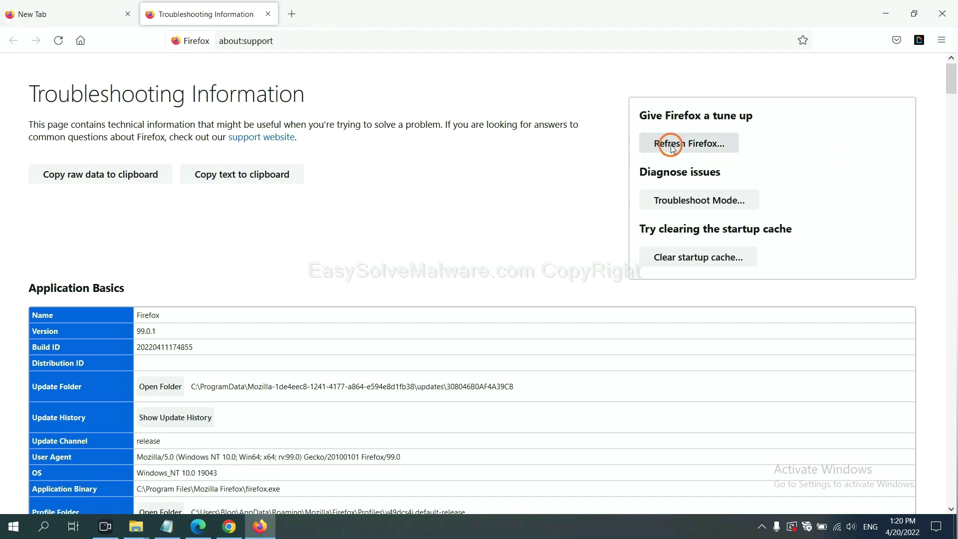
left_click(673, 146)
left_click(519, 149)
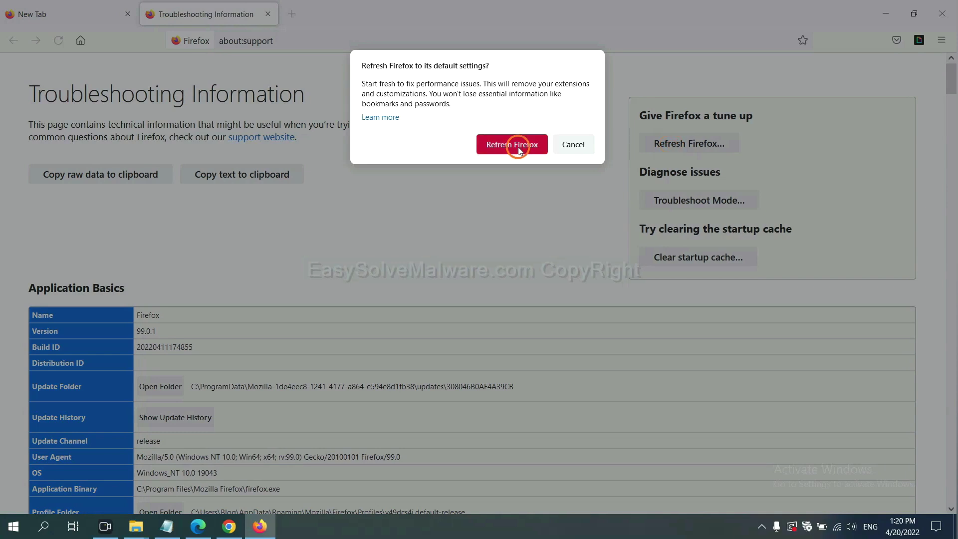
left_click(198, 526)
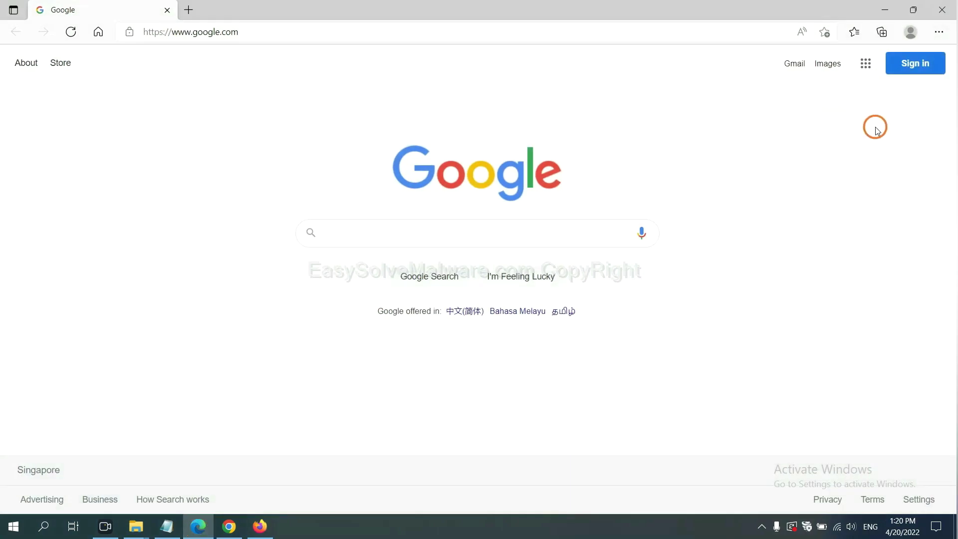
Search Edge settings for 'reset' and choose Restore settings to their default values.
left_click(938, 33)
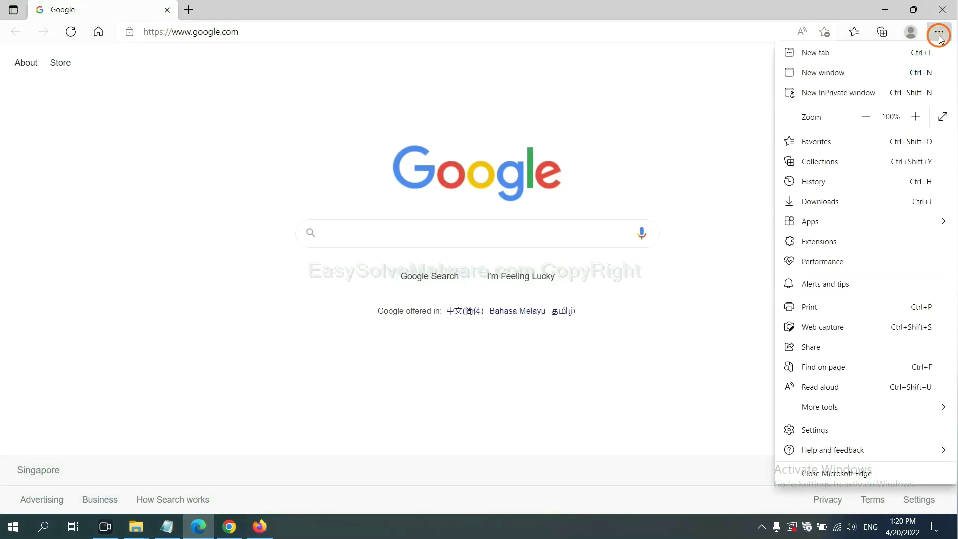
left_click(825, 432)
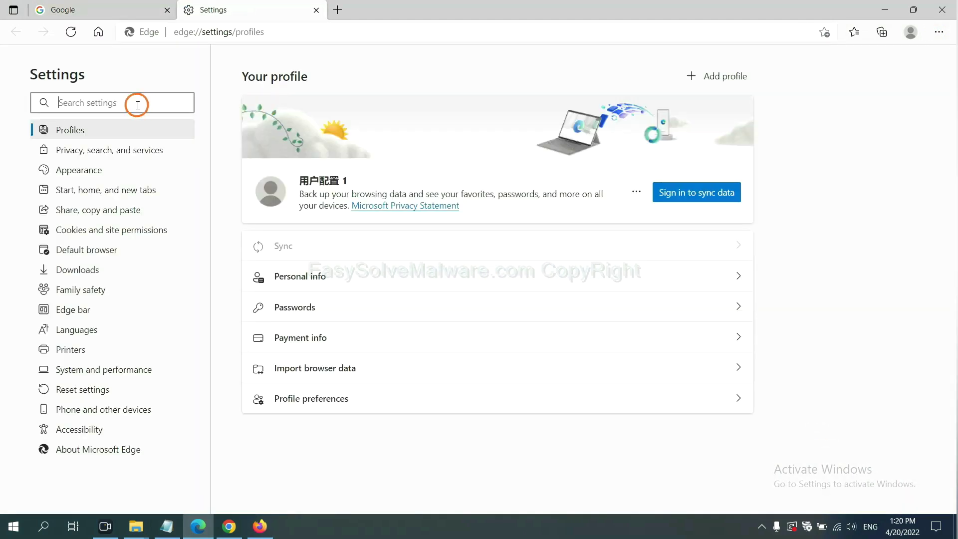
type("re")
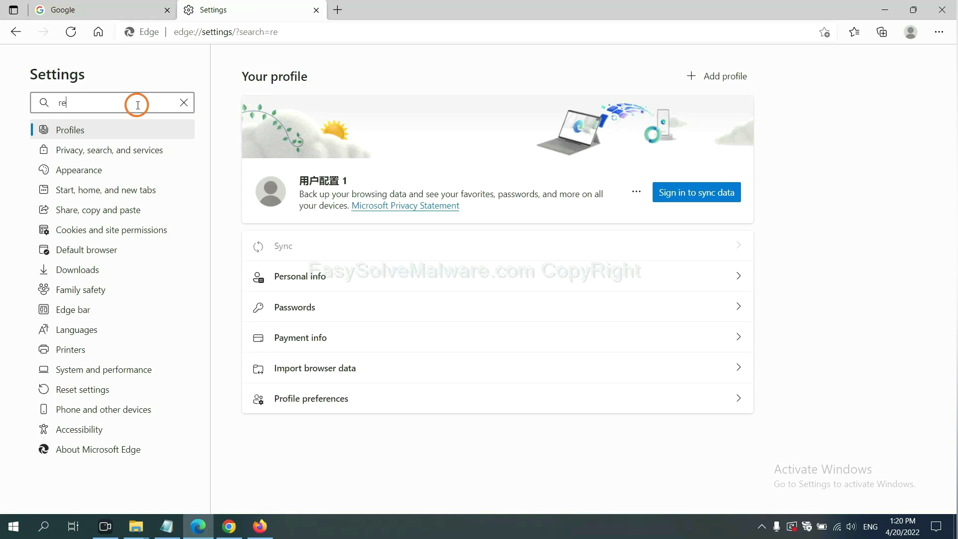
type("set")
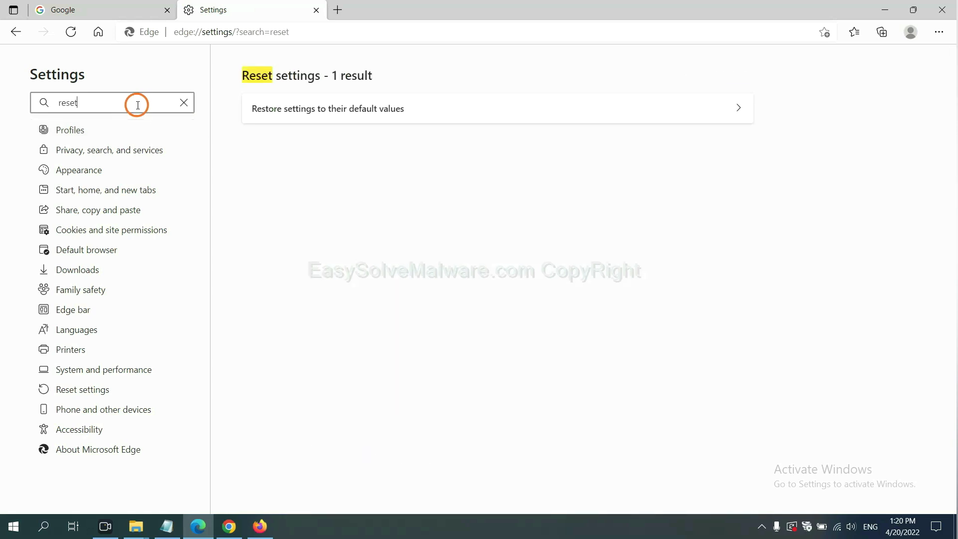
left_click(333, 105)
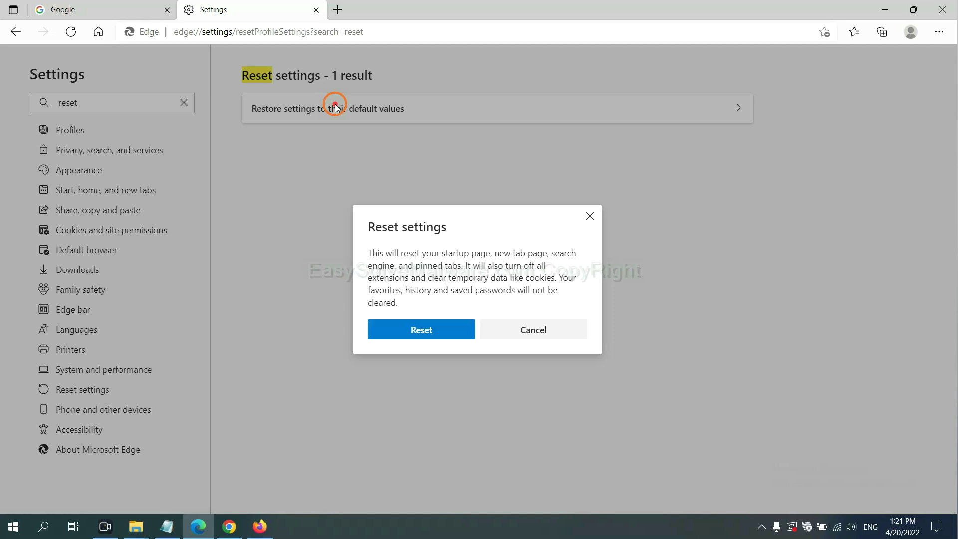